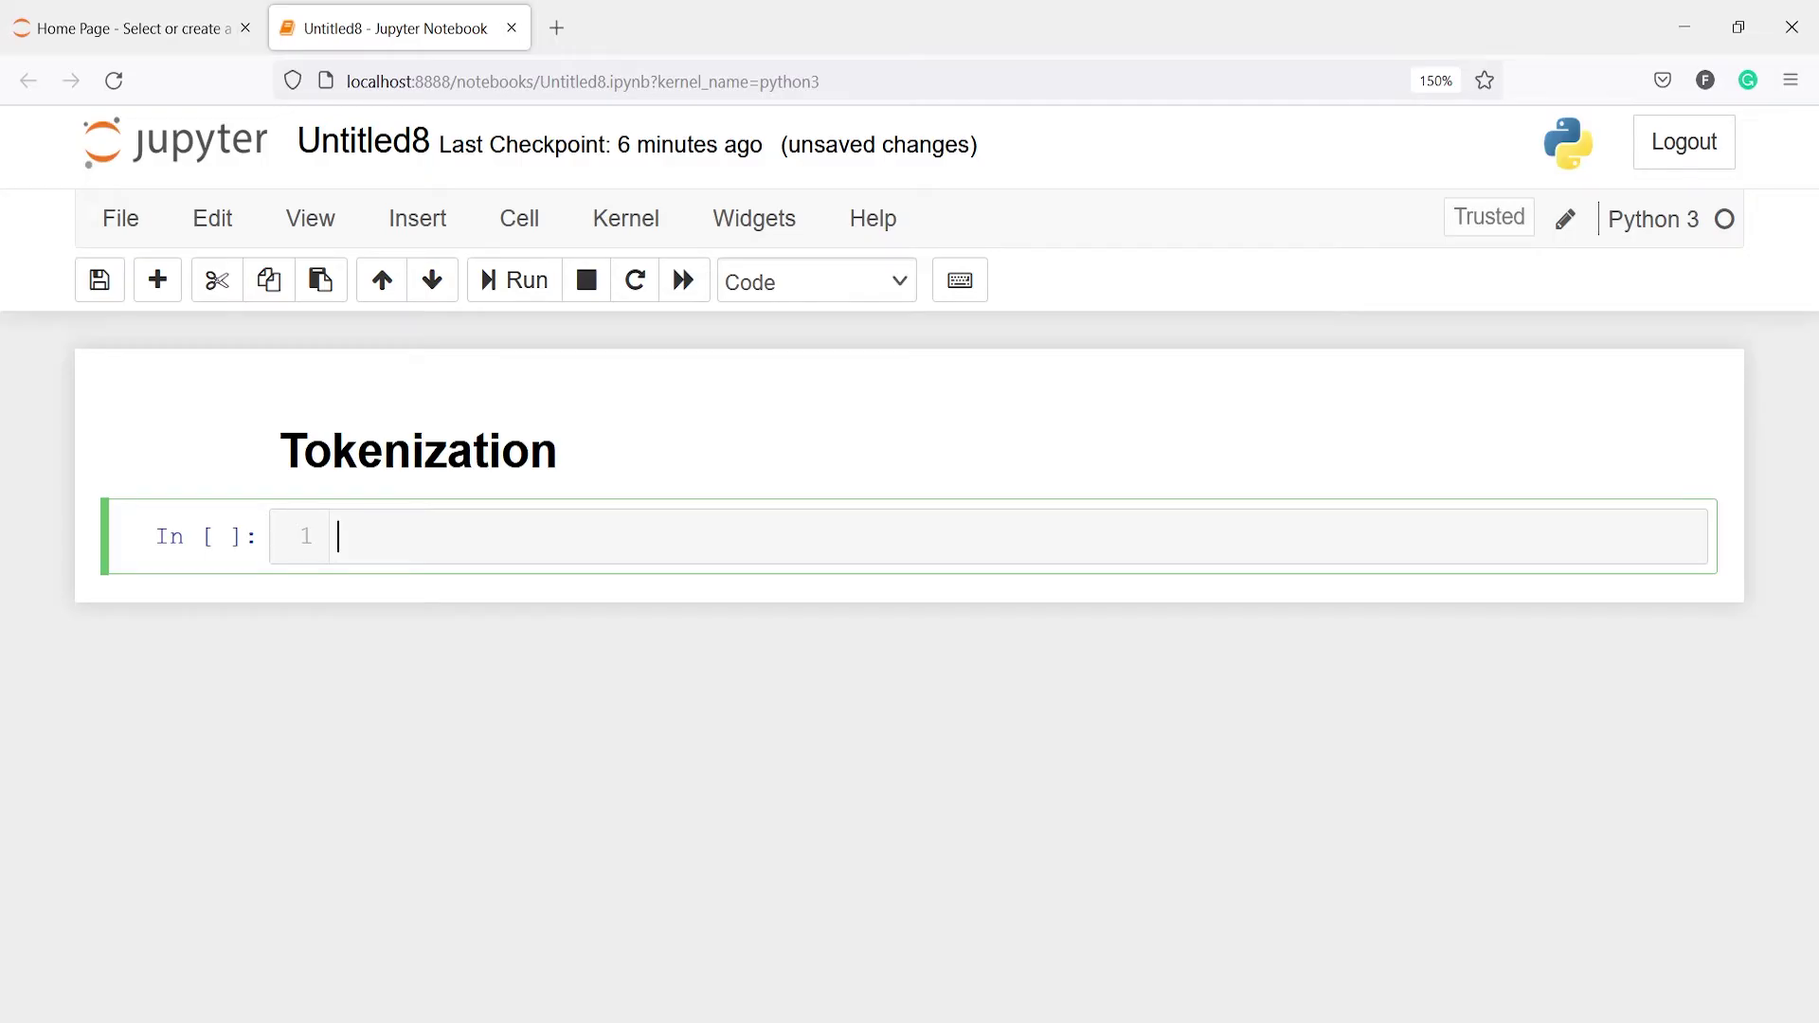
pyautogui.write('import spacy')
# Step: Run 'import spacy', then run nlp = spacy.load("en_core_web_sm") in a second cell
pyautogui.hotkey('shift', 'Return')
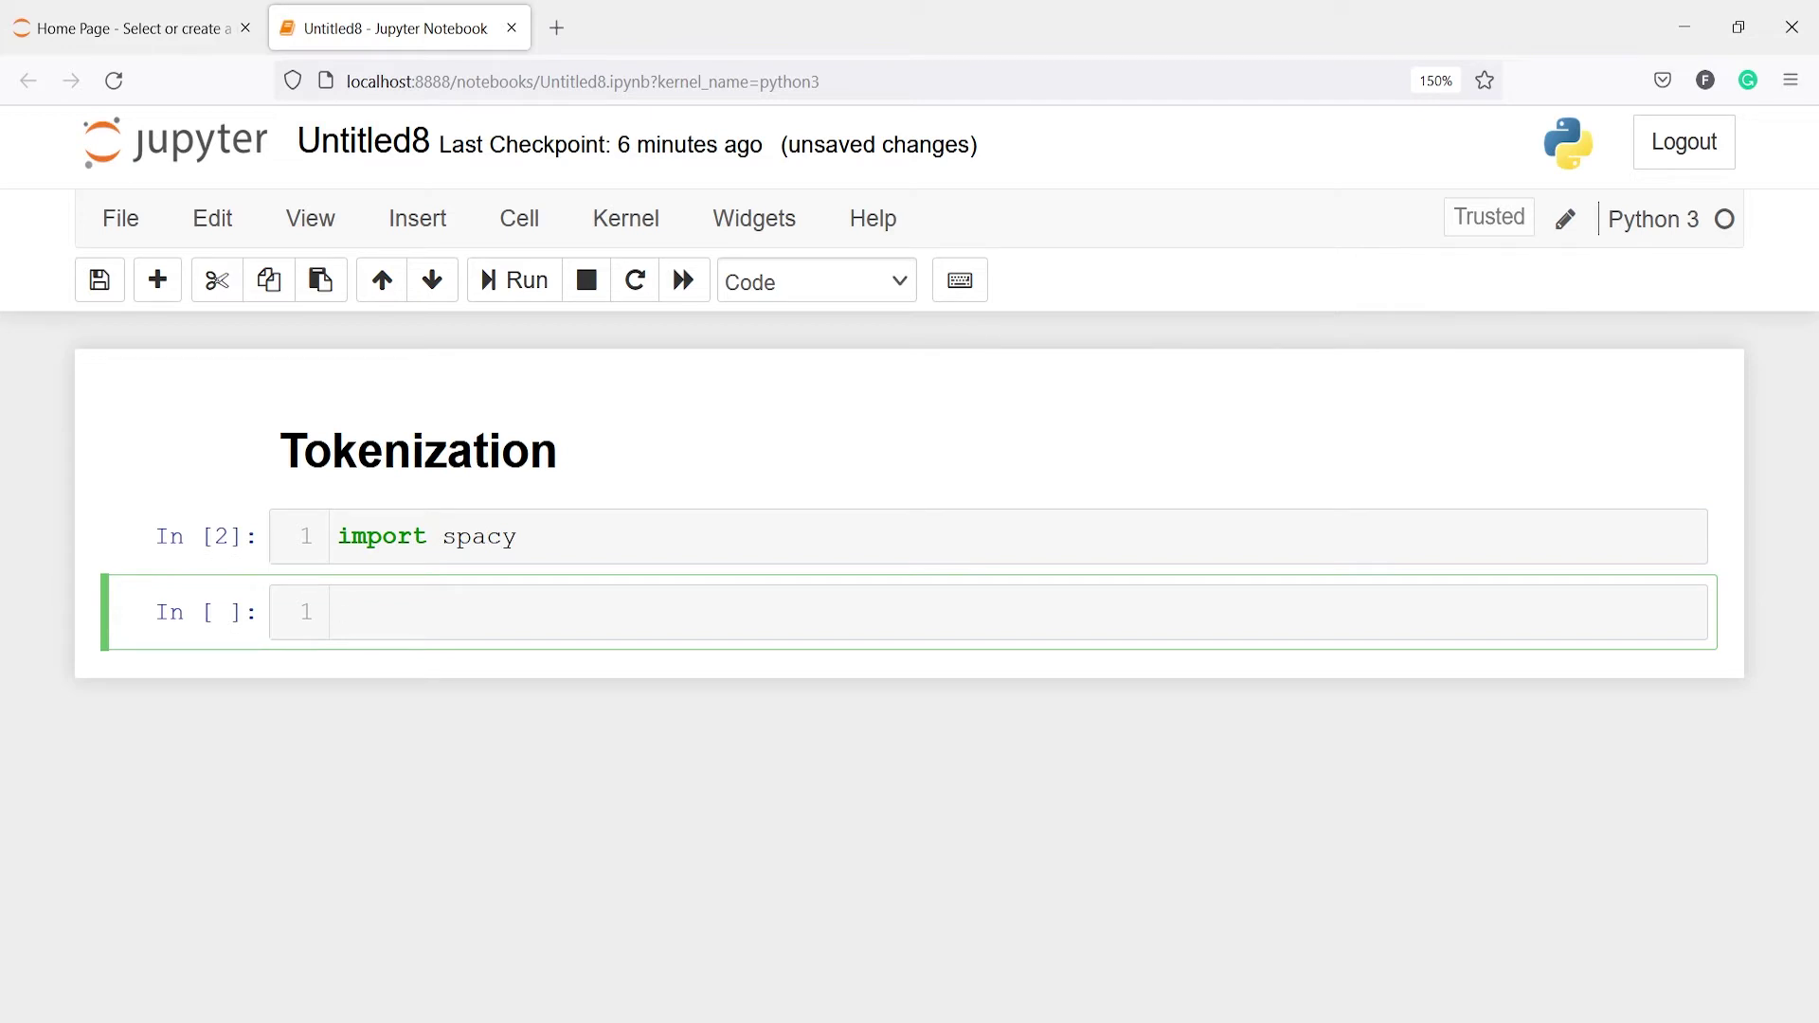
pyautogui.write('nlp = ')
pyautogui.write('spacy')
pyautogui.write('.lo')
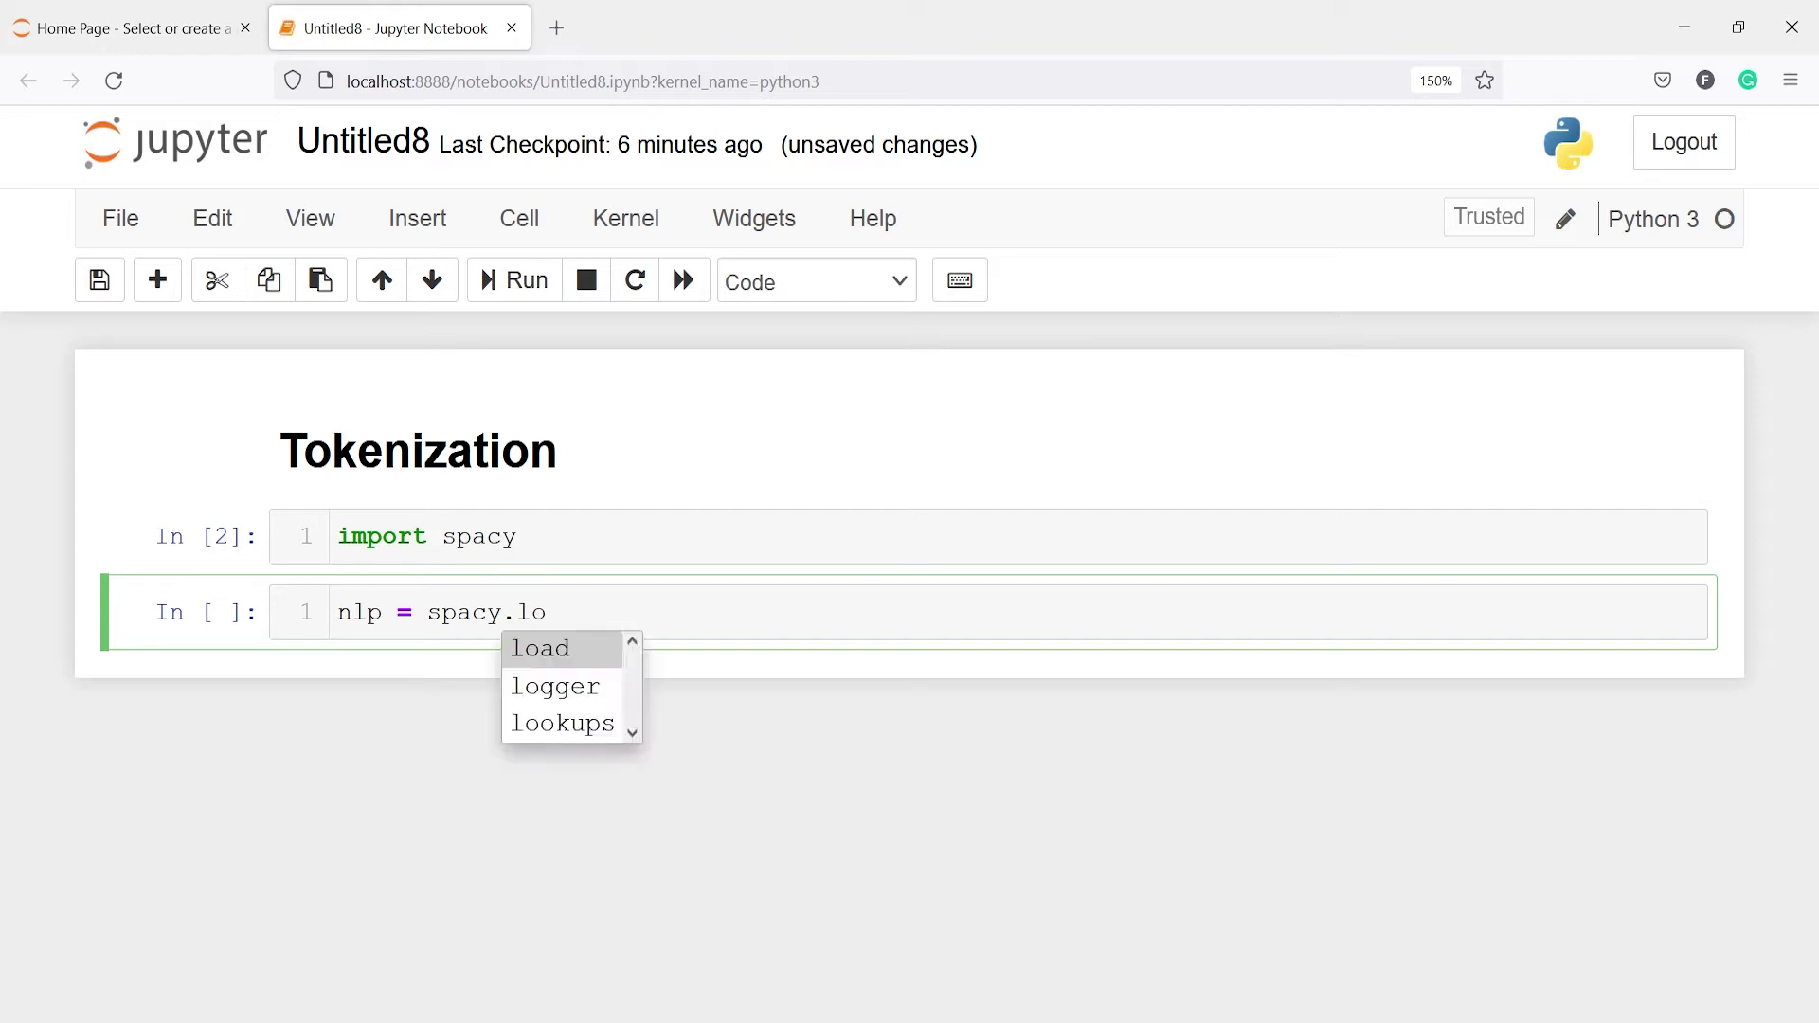
pyautogui.press('Return')
pyautogui.write('(""')
pyautogui.press('Left')
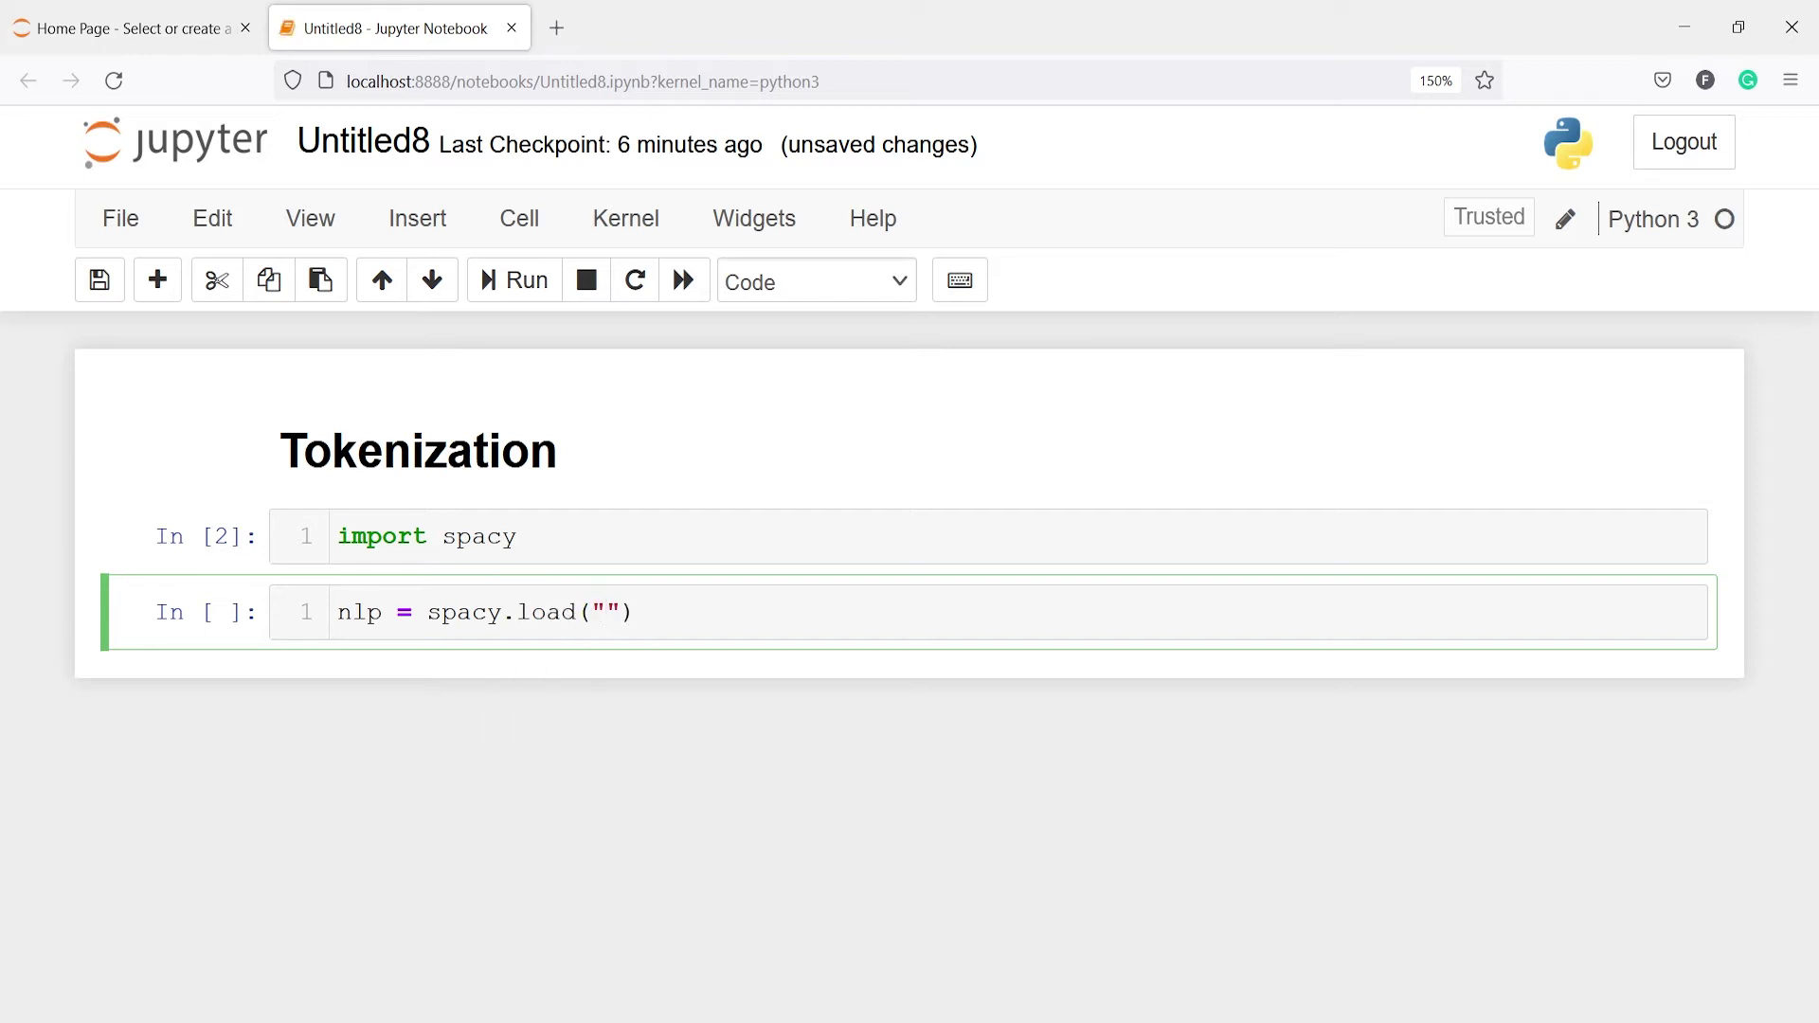
pyautogui.write('en')
pyautogui.write('_core')
pyautogui.write('_web')
pyautogui.write('_sm')
pyautogui.hotkey('shift', 'Return')
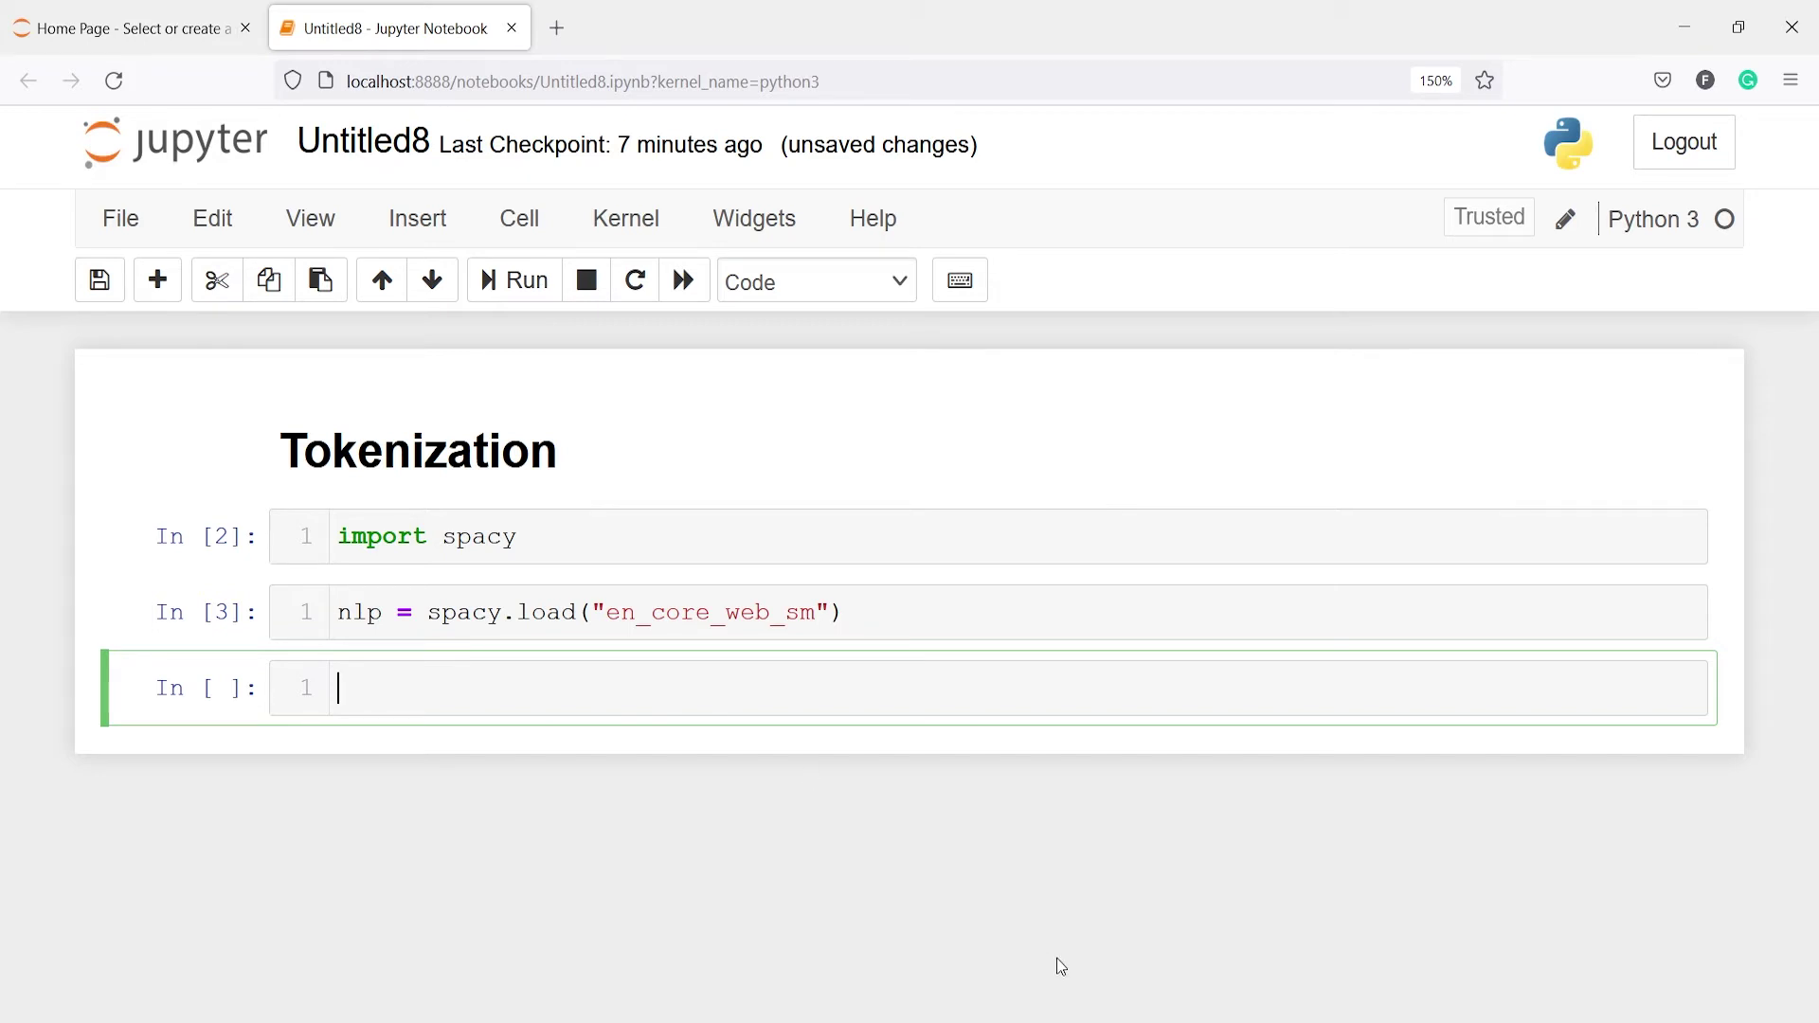
pyautogui.write('doc')
pyautogui.write(' = ')
pyautogui.write('nlp')
pyautogui.write('(')
pyautogui.write('"')
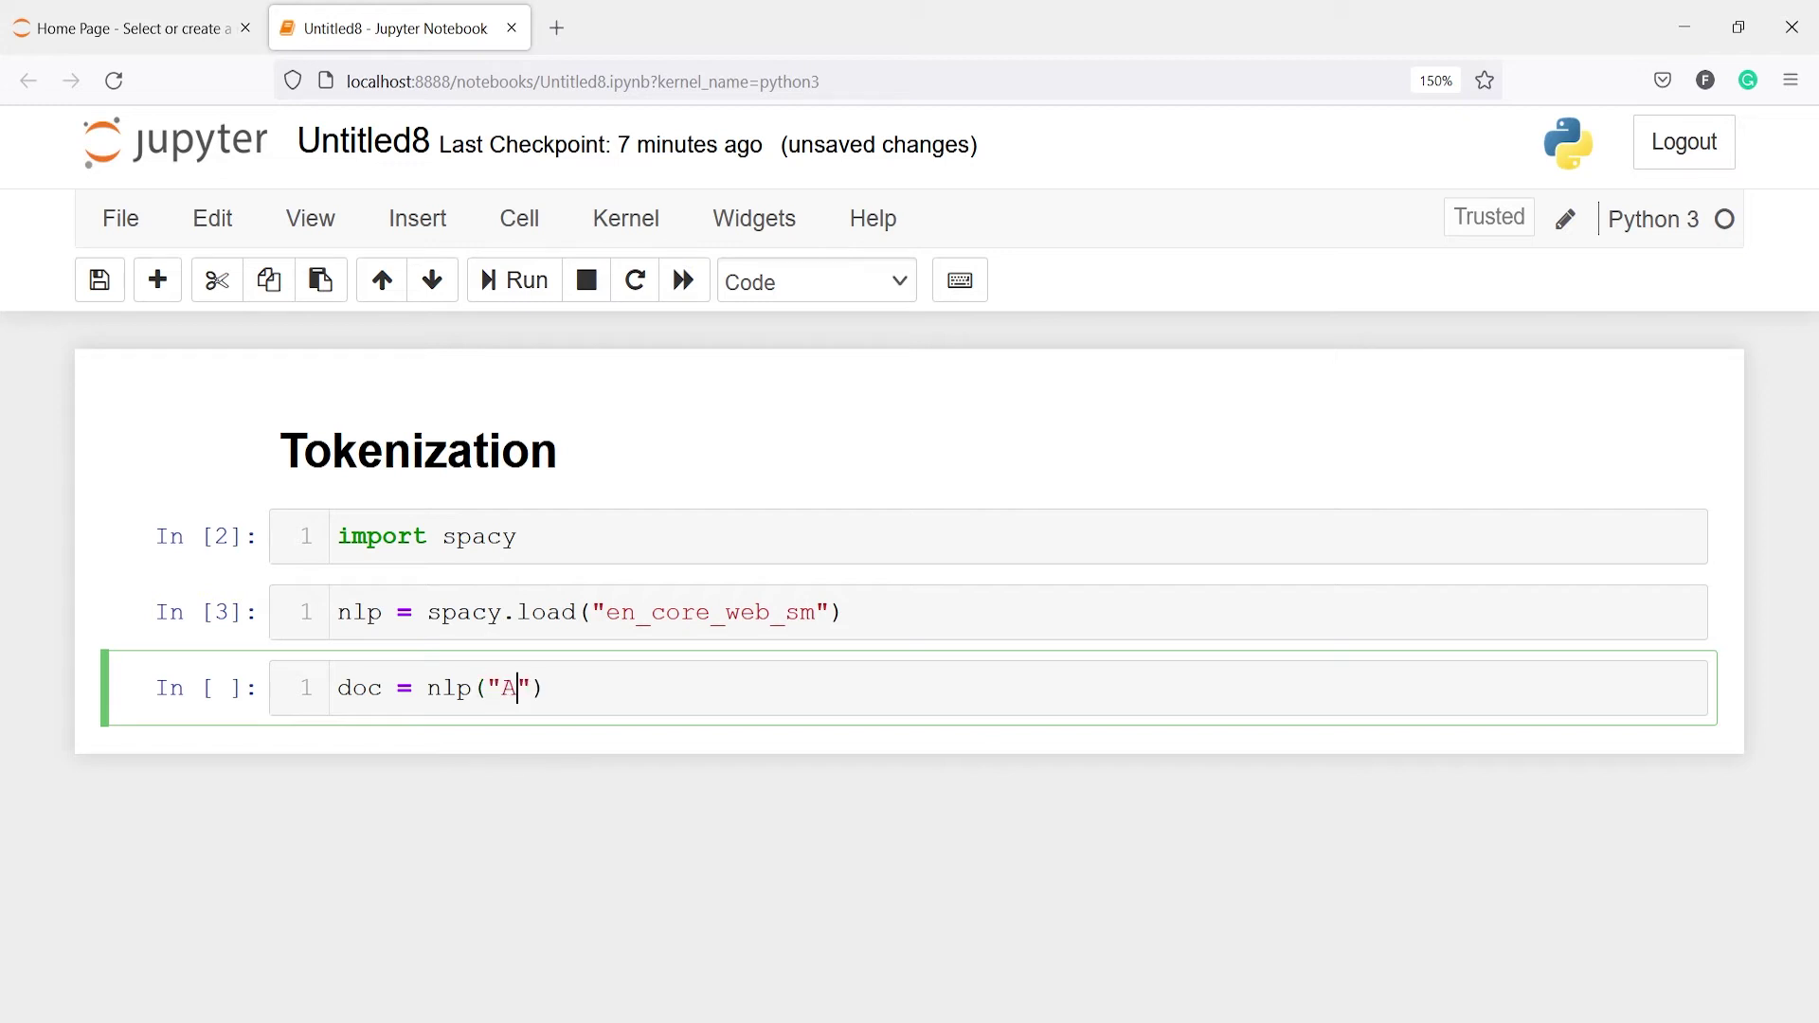
pyautogui.write('Apple is ')
pyautogui.write('looking f')
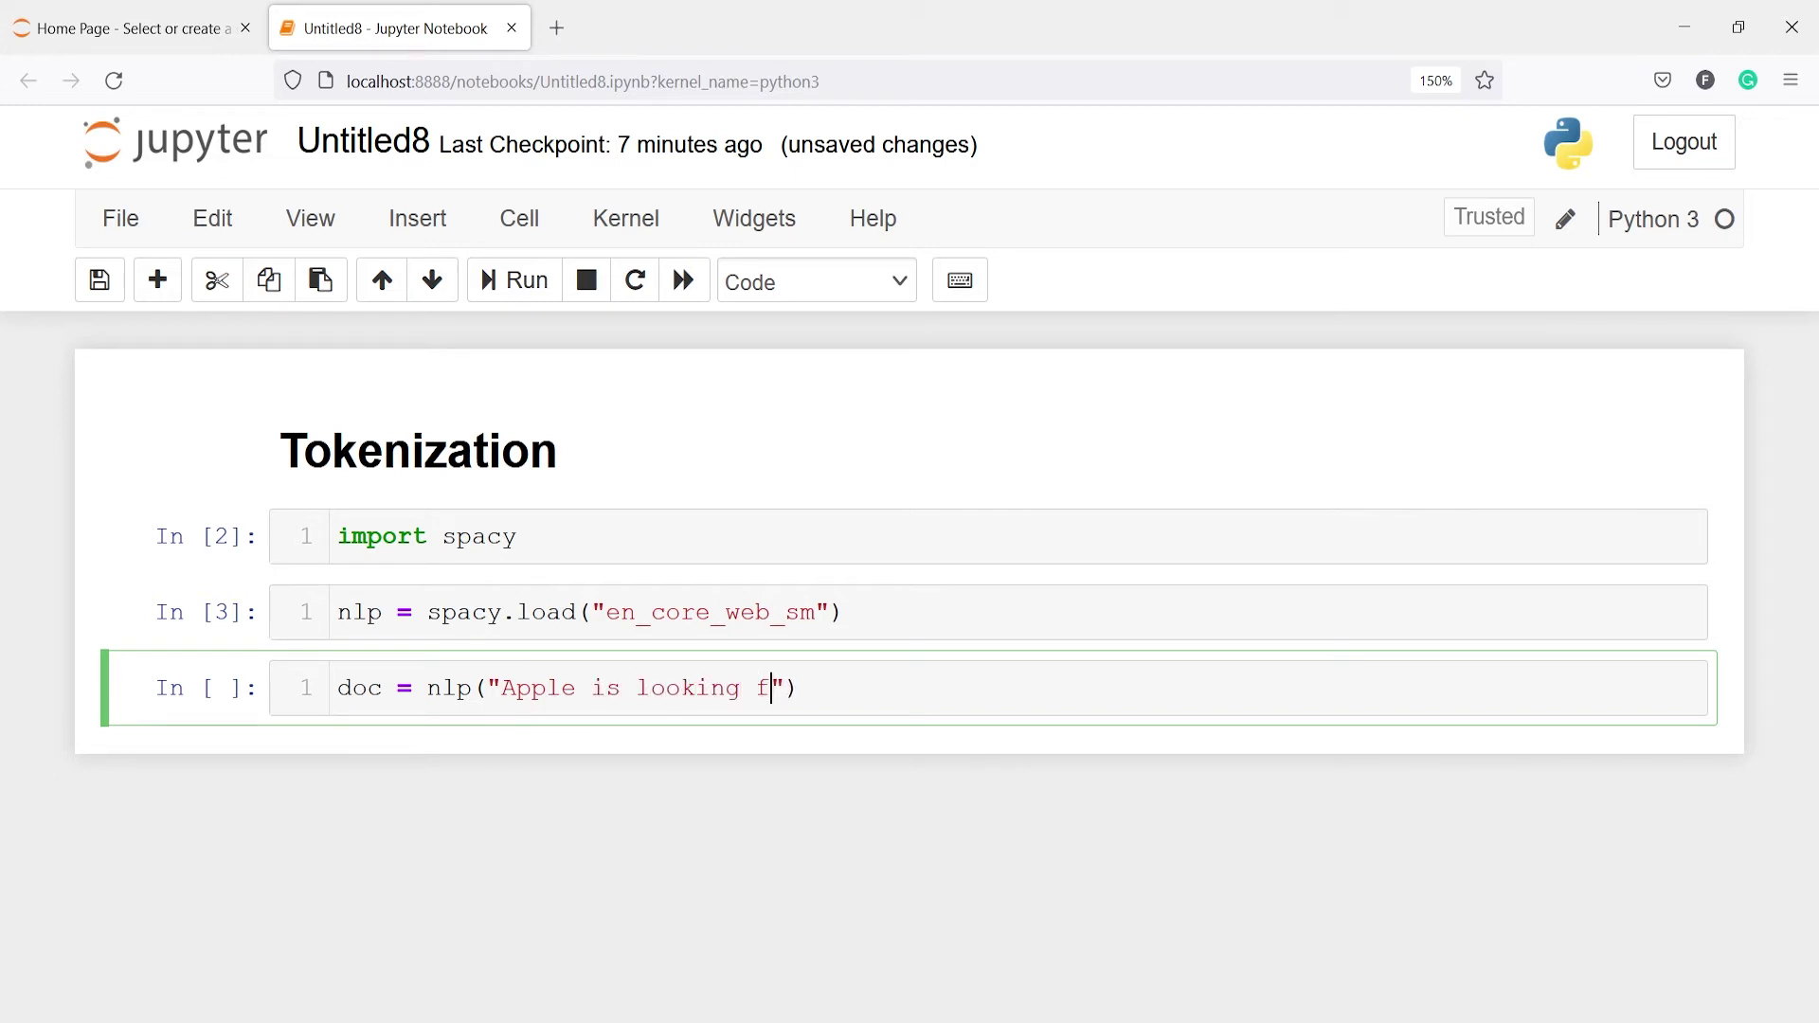
pyautogui.write('or buying ')
pyautogui.write('U.K s')
pyautogui.write('tartup')
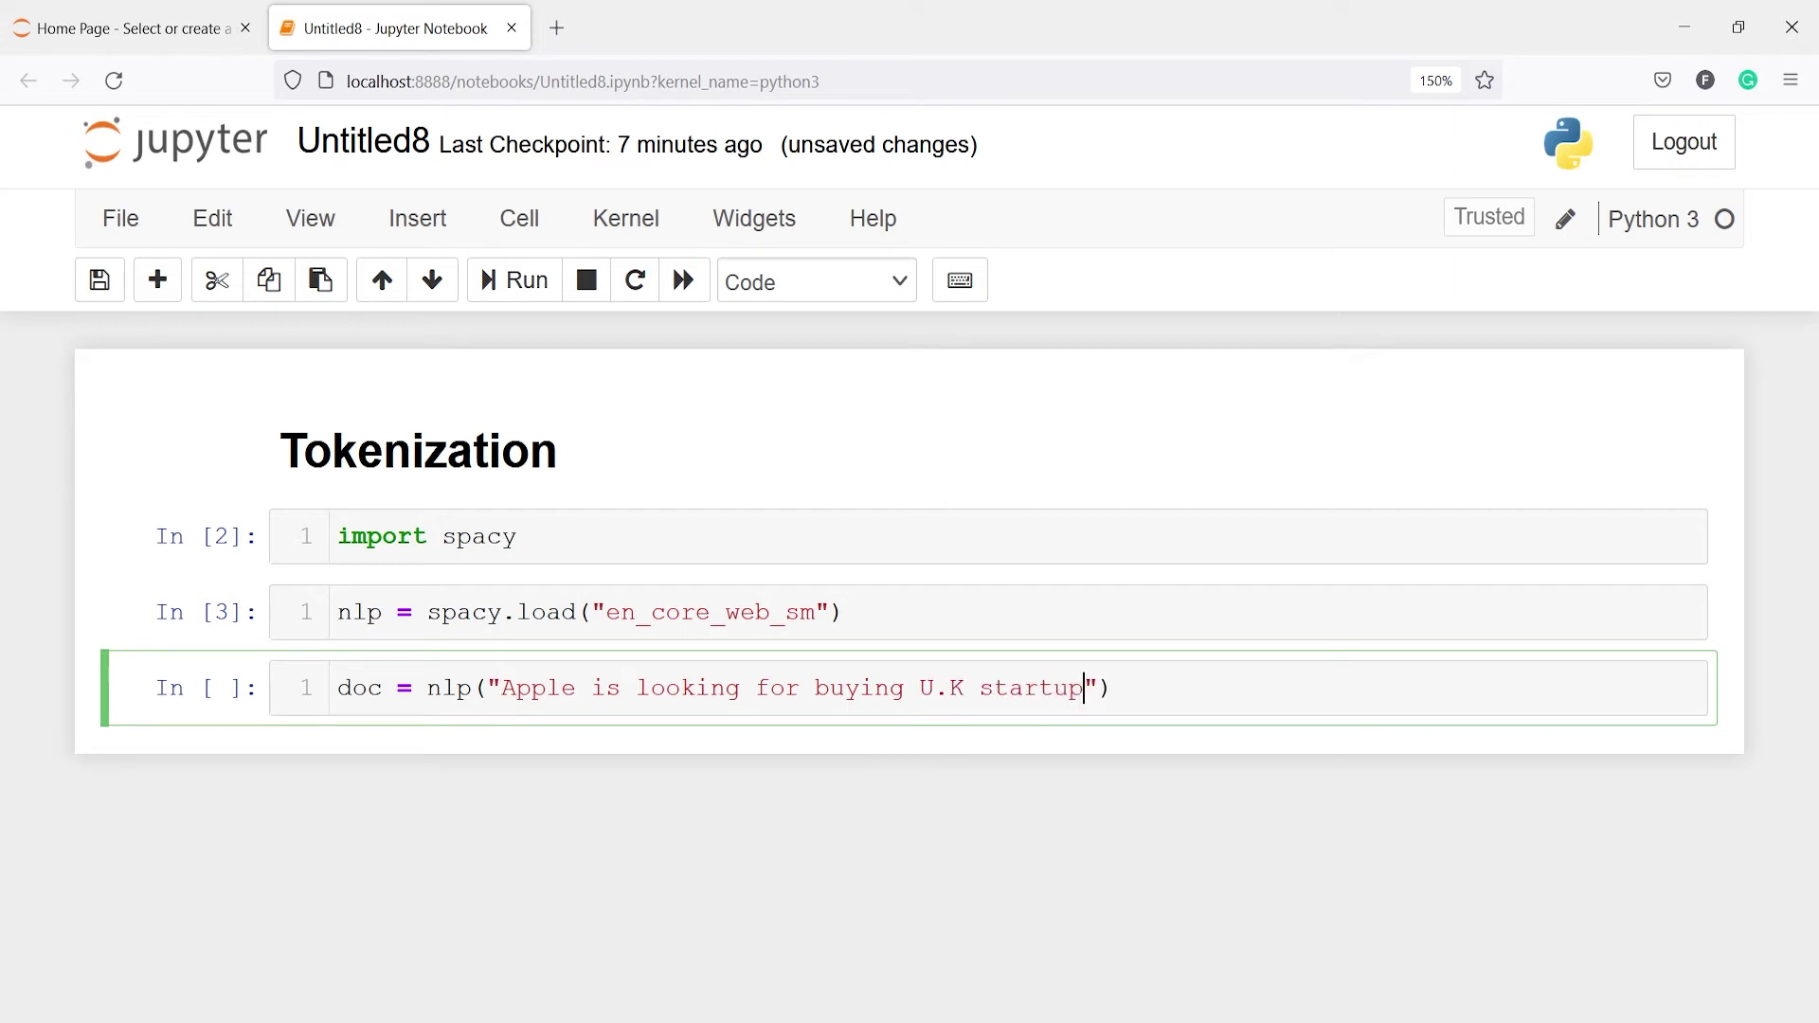
pyautogui.write(' for ')
pyautogui.write('$1')
pyautogui.write(' billio')
pyautogui.write('n')
# Step: Run doc = nlp("Apple is looking for buying U.K startup for $1 billion") in the new cell
pyautogui.hotkey('shift', 'Return')
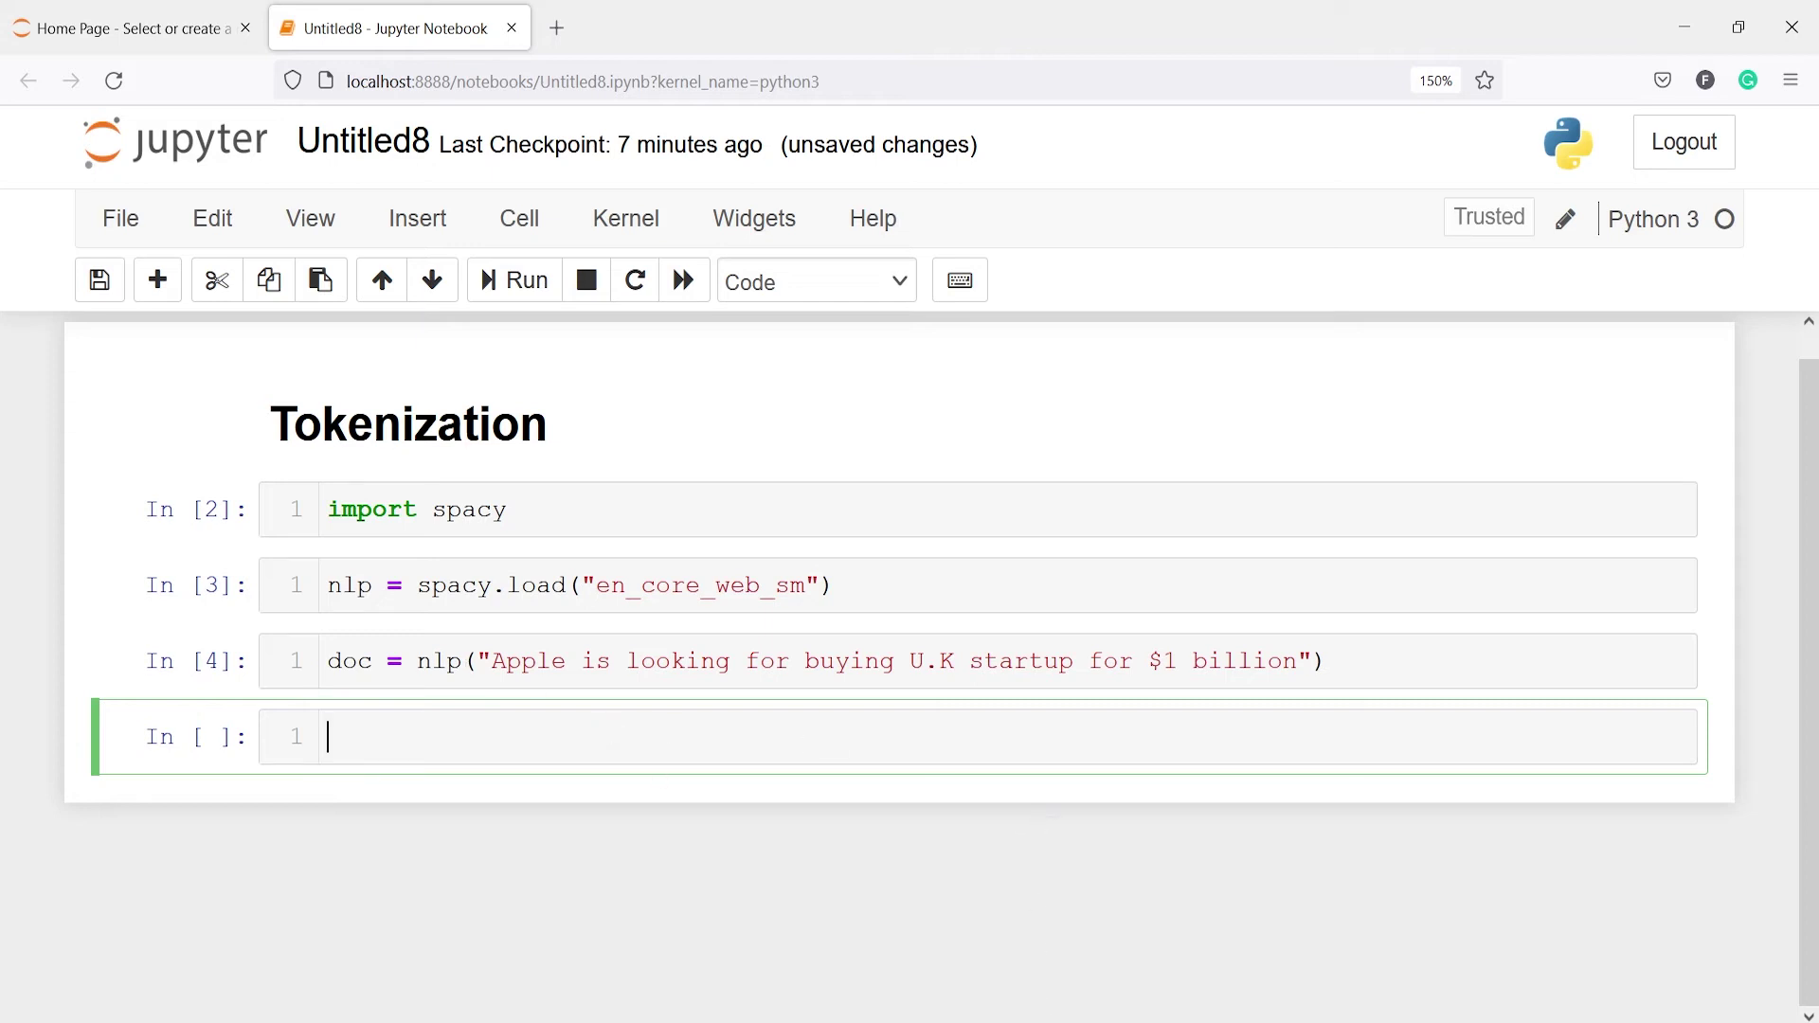
pyautogui.write('doc')
# Step: Evaluate doc in a new cell to show the Apple sentence
pyautogui.hotkey('shift', 'Return')
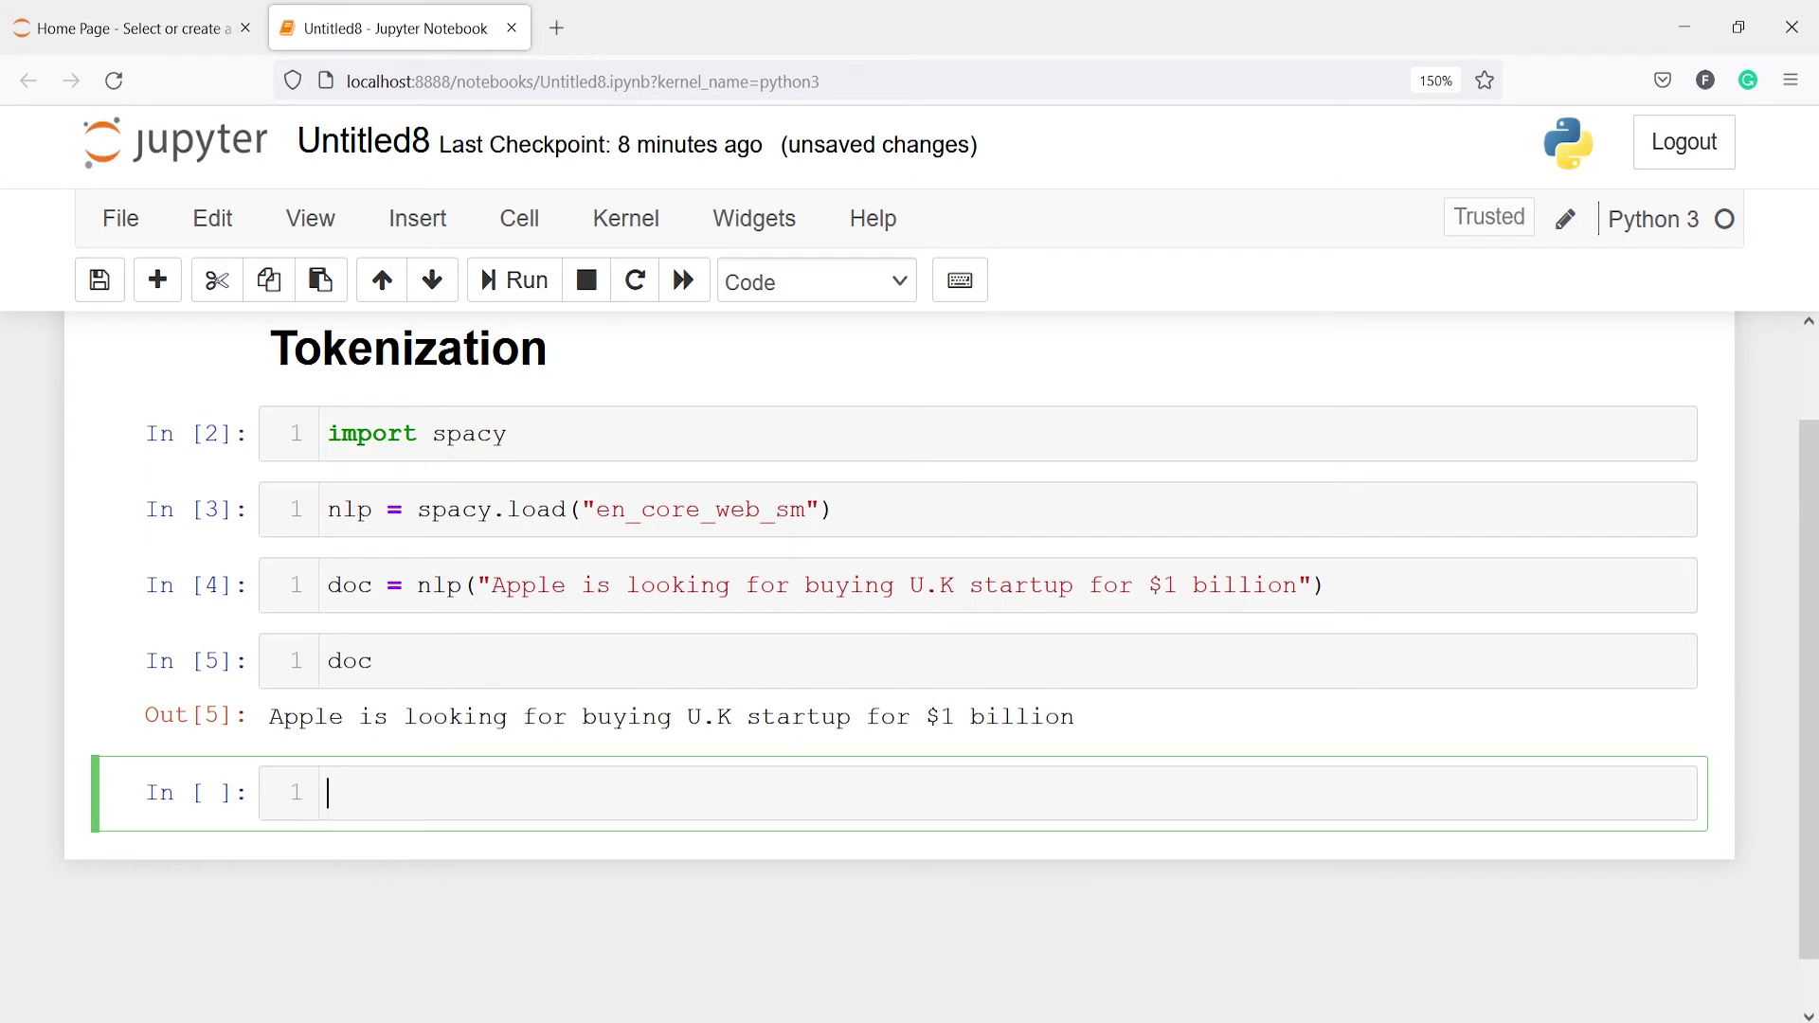
pyautogui.write('for tok')
pyautogui.write('ine')
# Step: Write 'for i in doc:' with a corrected loop variable and start the indented print line
pyautogui.press('BackSpace')
pyautogui.press('BackSpace')
pyautogui.press('BackSpace')
pyautogui.write('en')
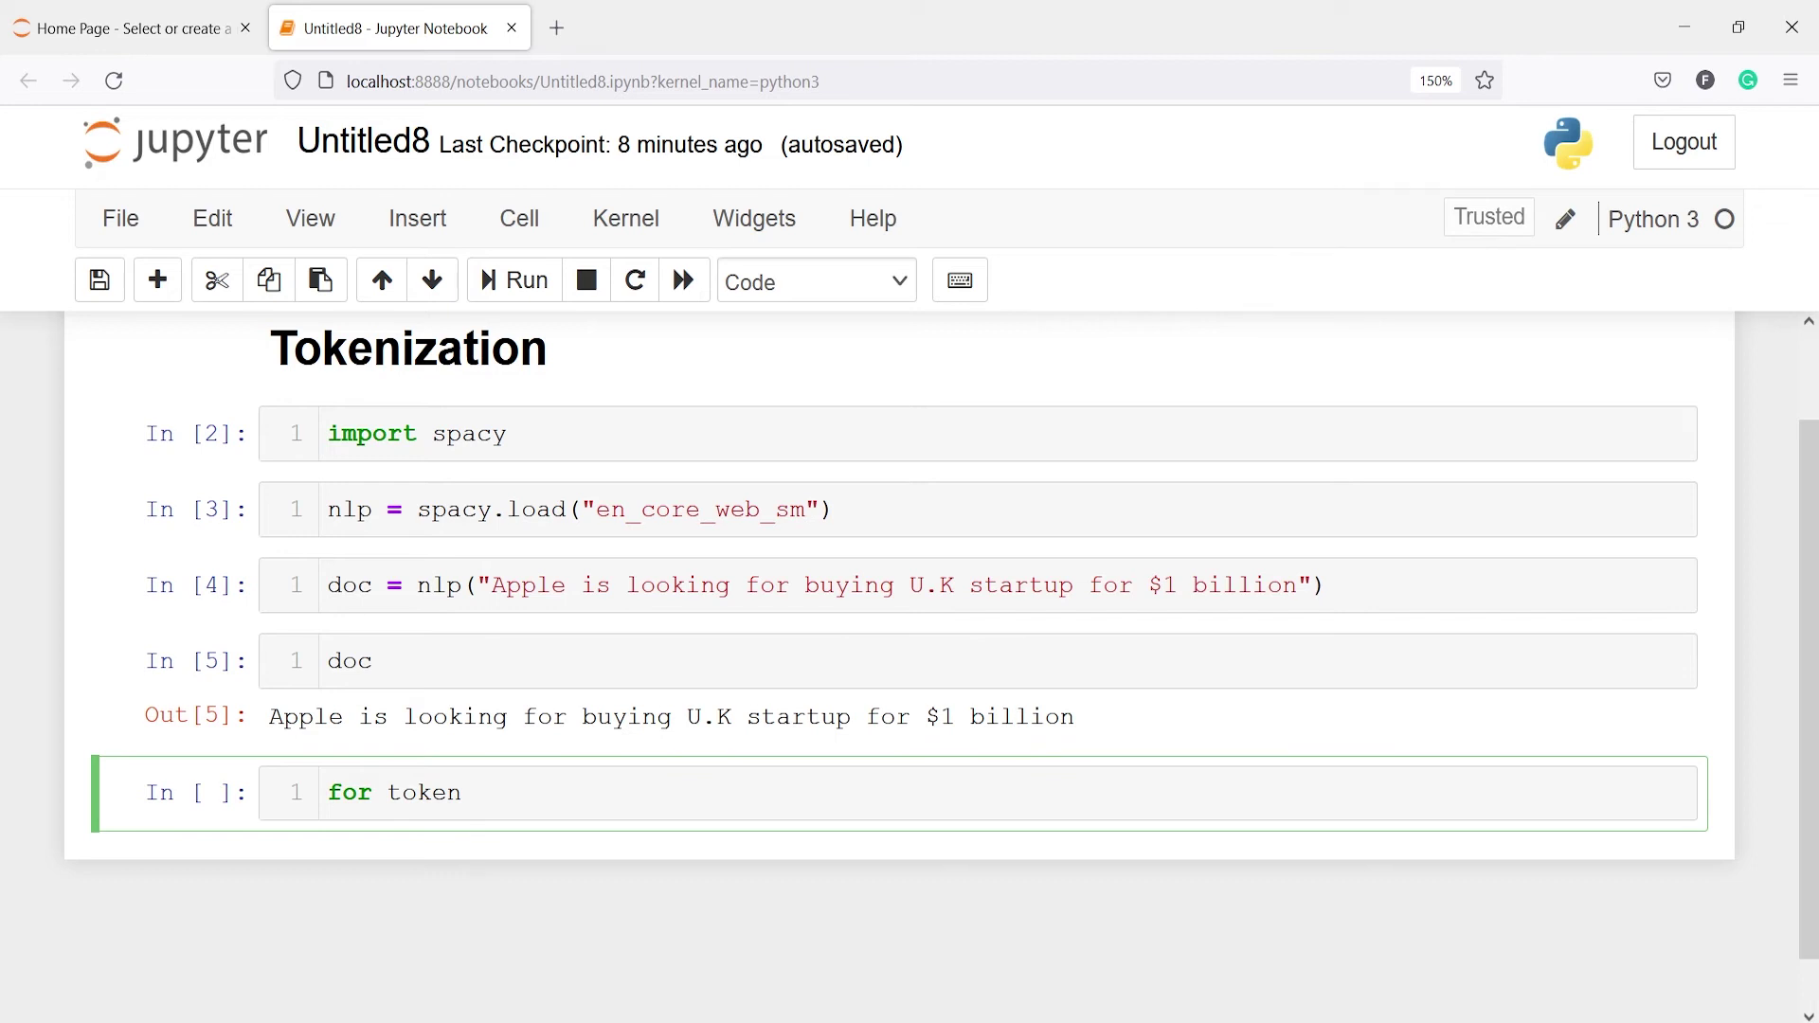
pyautogui.press('BackSpace')
pyautogui.press('BackSpace')
pyautogui.press('BackSpace')
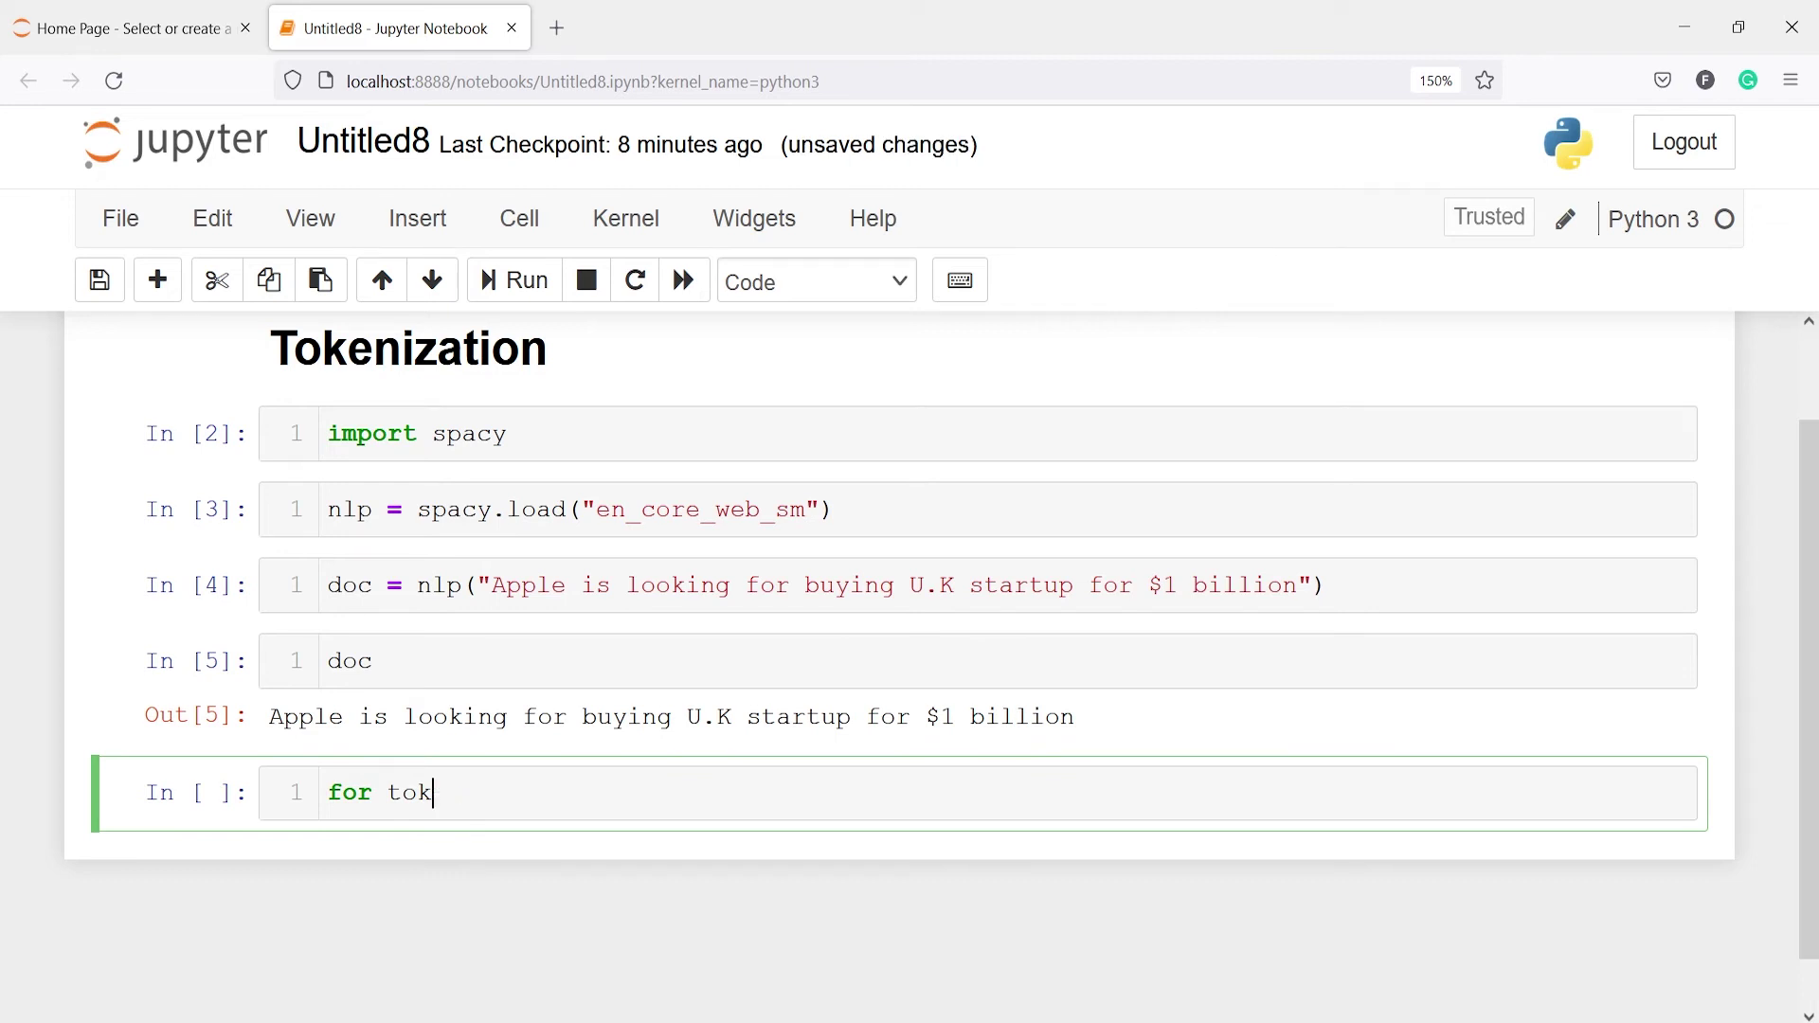
pyautogui.press('BackSpace')
pyautogui.press('BackSpace')
pyautogui.press('BackSpace')
pyautogui.write('i ')
pyautogui.write('in doc')
pyautogui.press('Return')
pyautogui.write('print(')
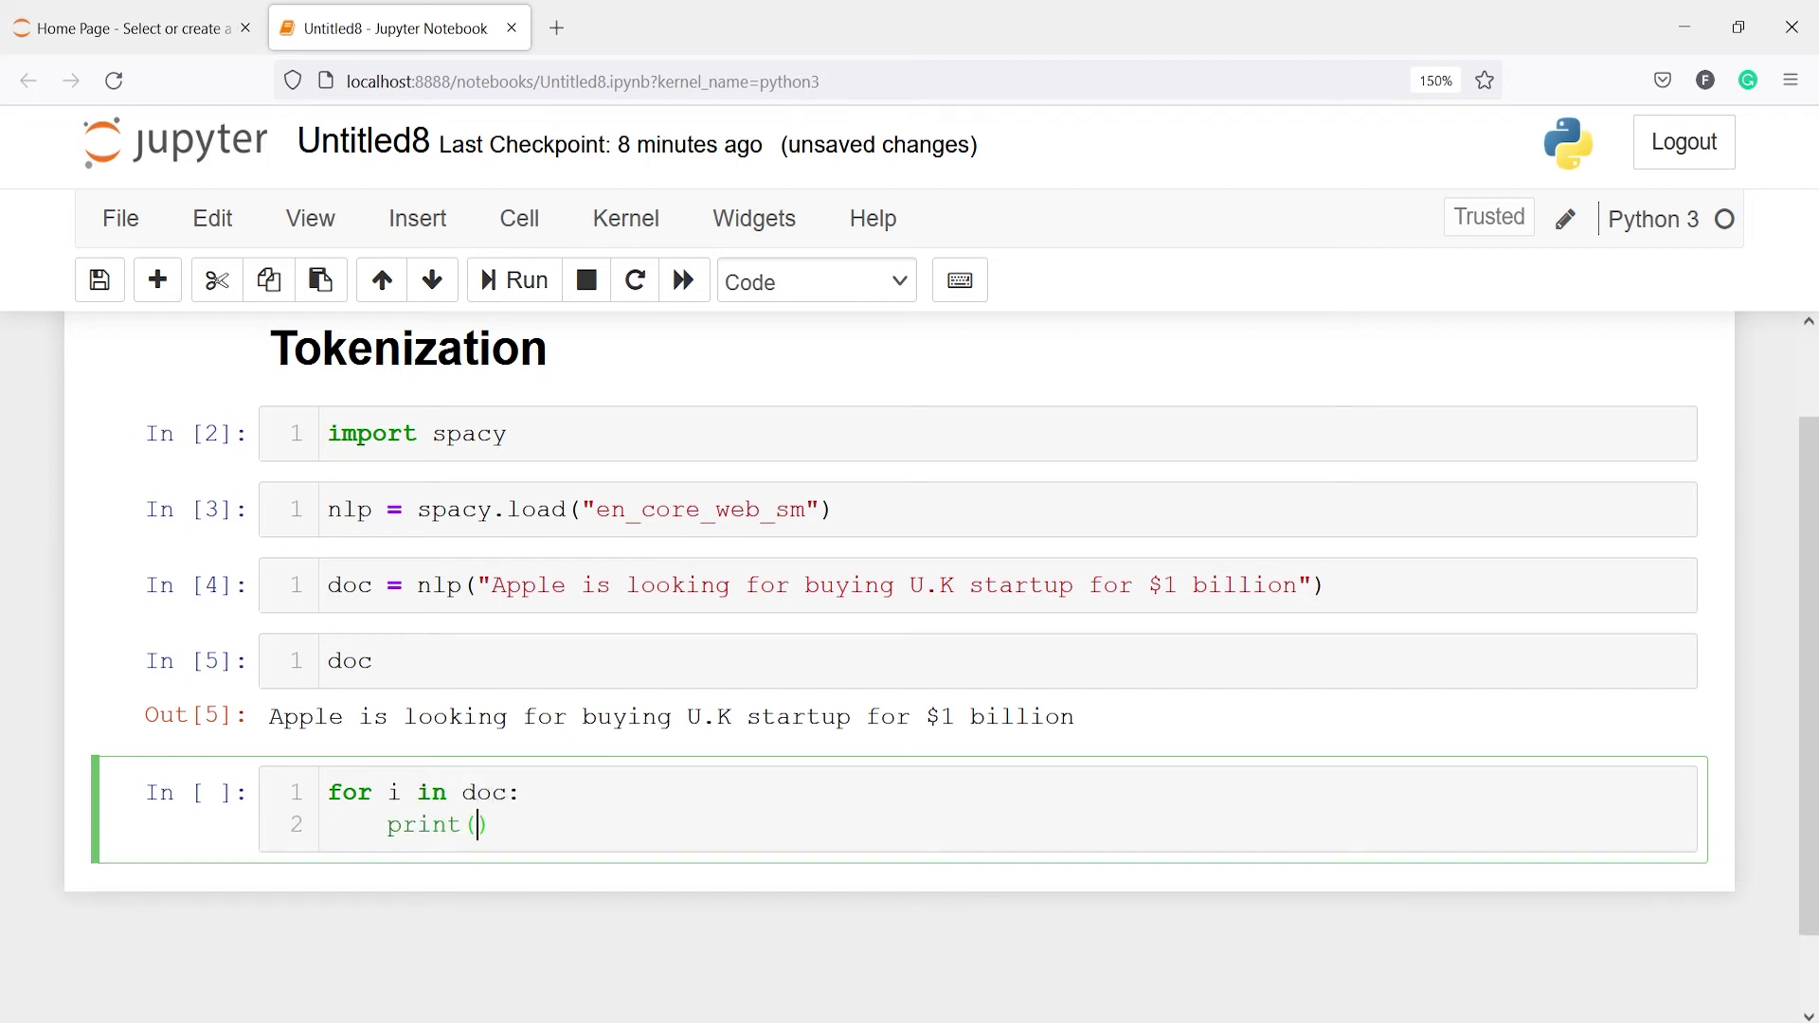
pyautogui.write('i')
pyautogui.write('.te')
pyautogui.write('xt')
pyautogui.hotkey('shift', 'Return')
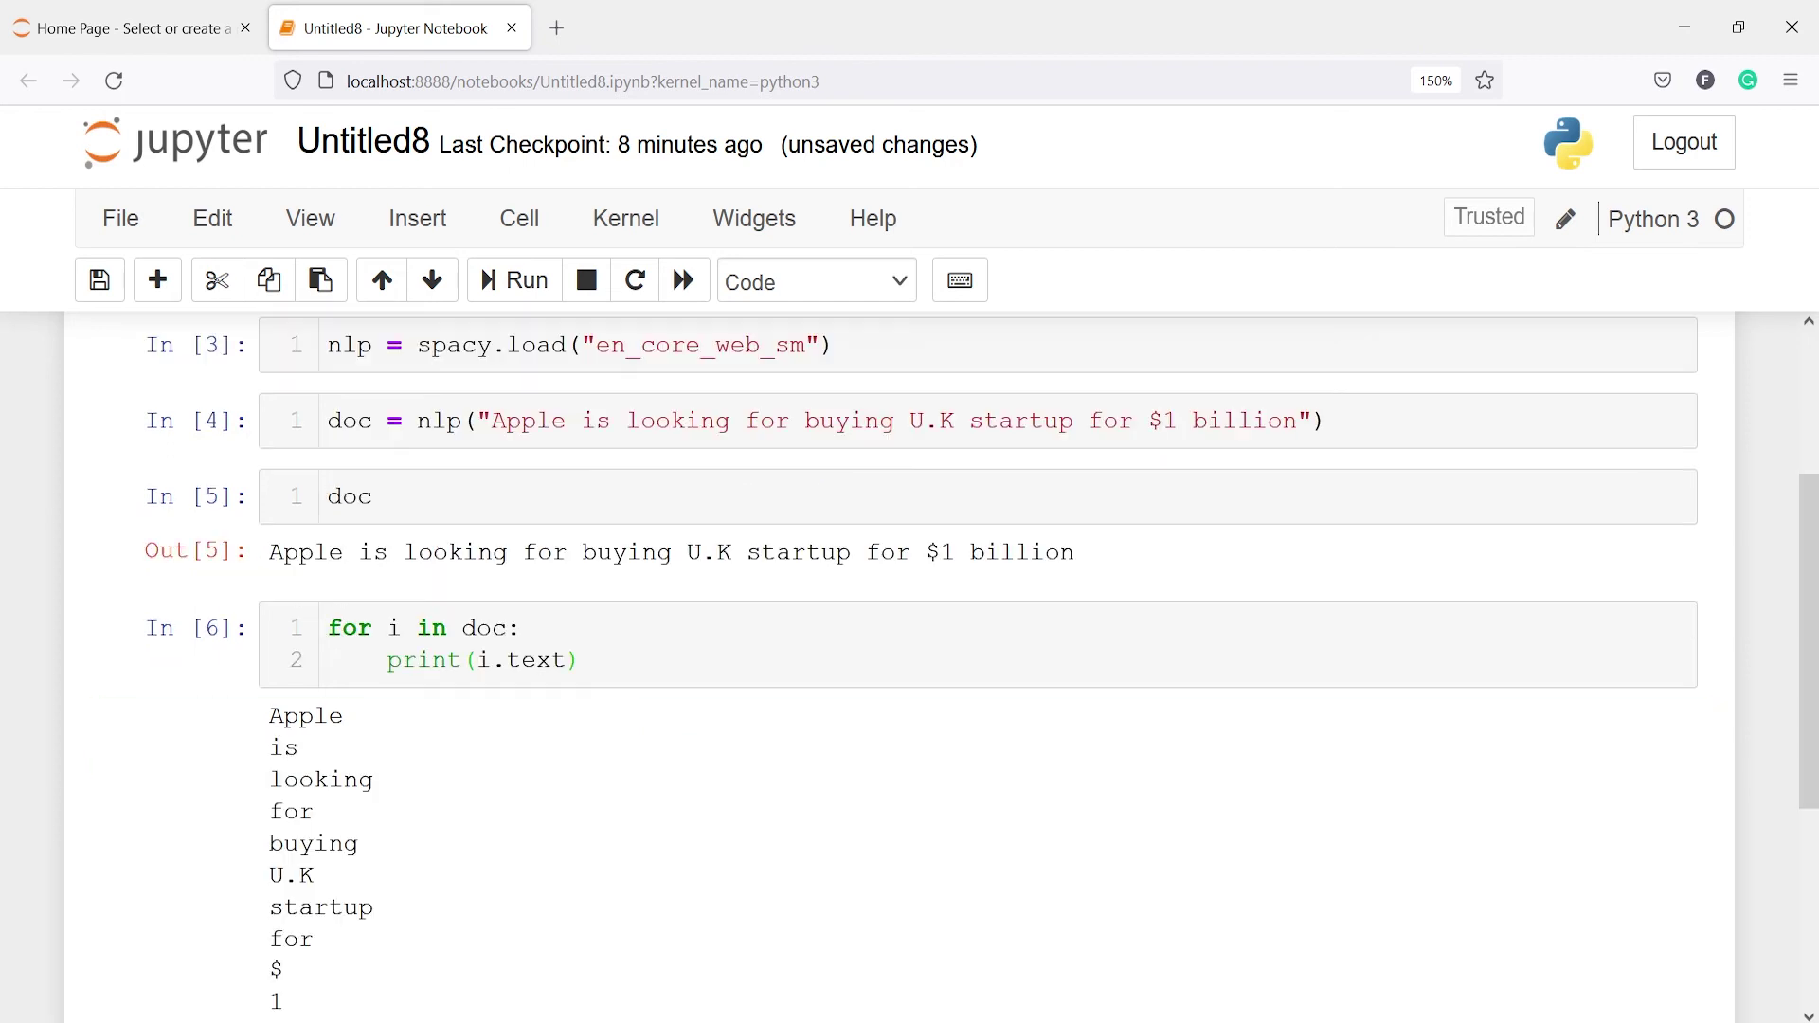
pyautogui.moveTo(1813, 718); pyautogui.dragTo(1813, 803)
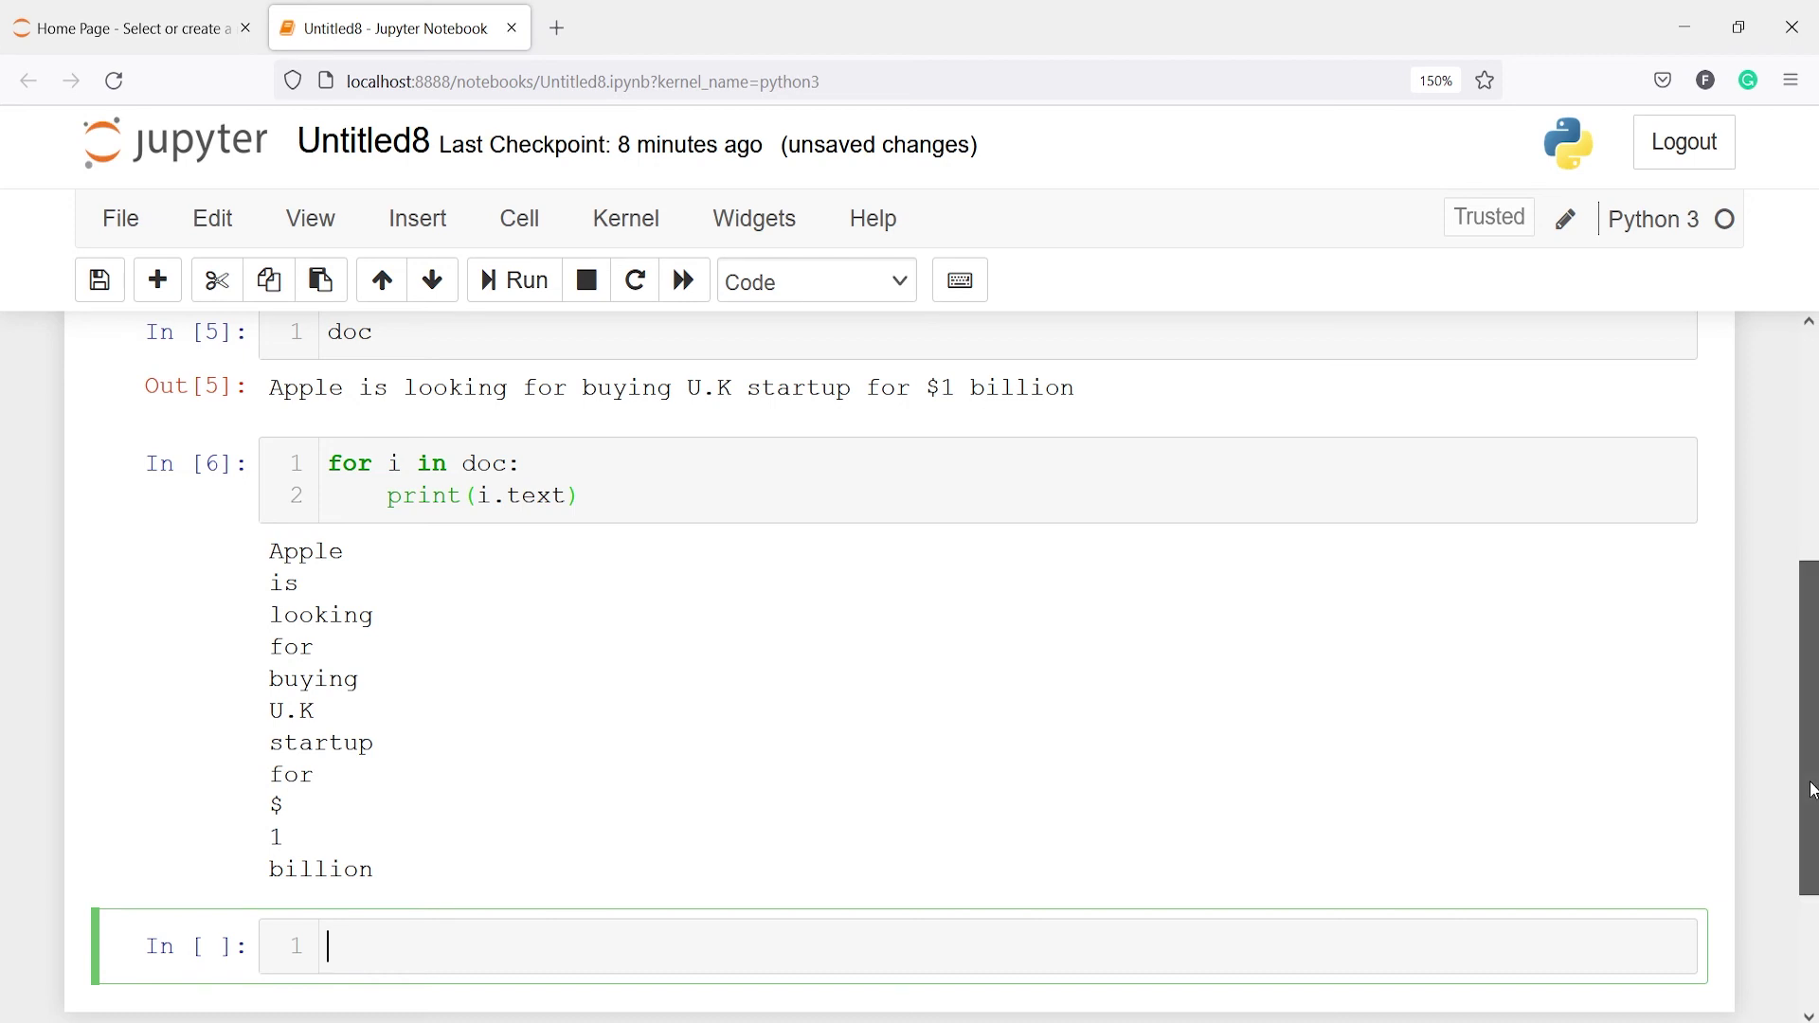
pyautogui.moveTo(1811, 788); pyautogui.dragTo(1805, 601)
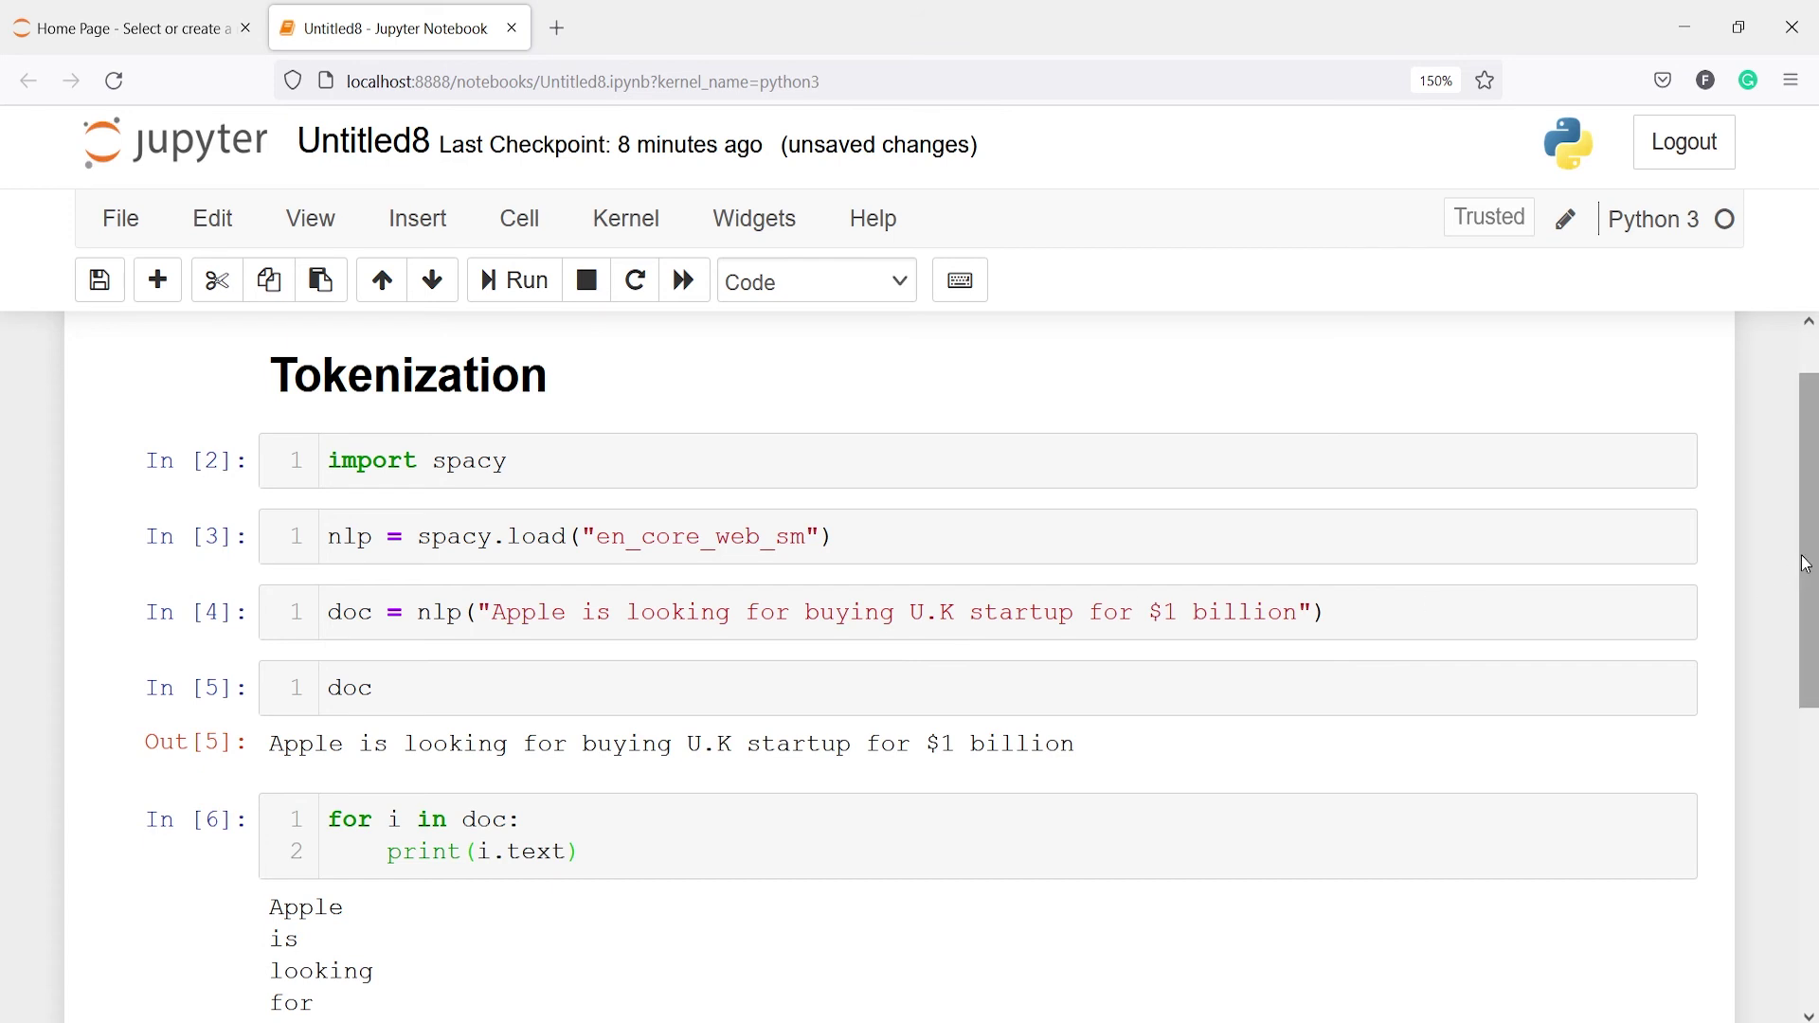
pyautogui.moveTo(1804, 563); pyautogui.dragTo(1805, 603)
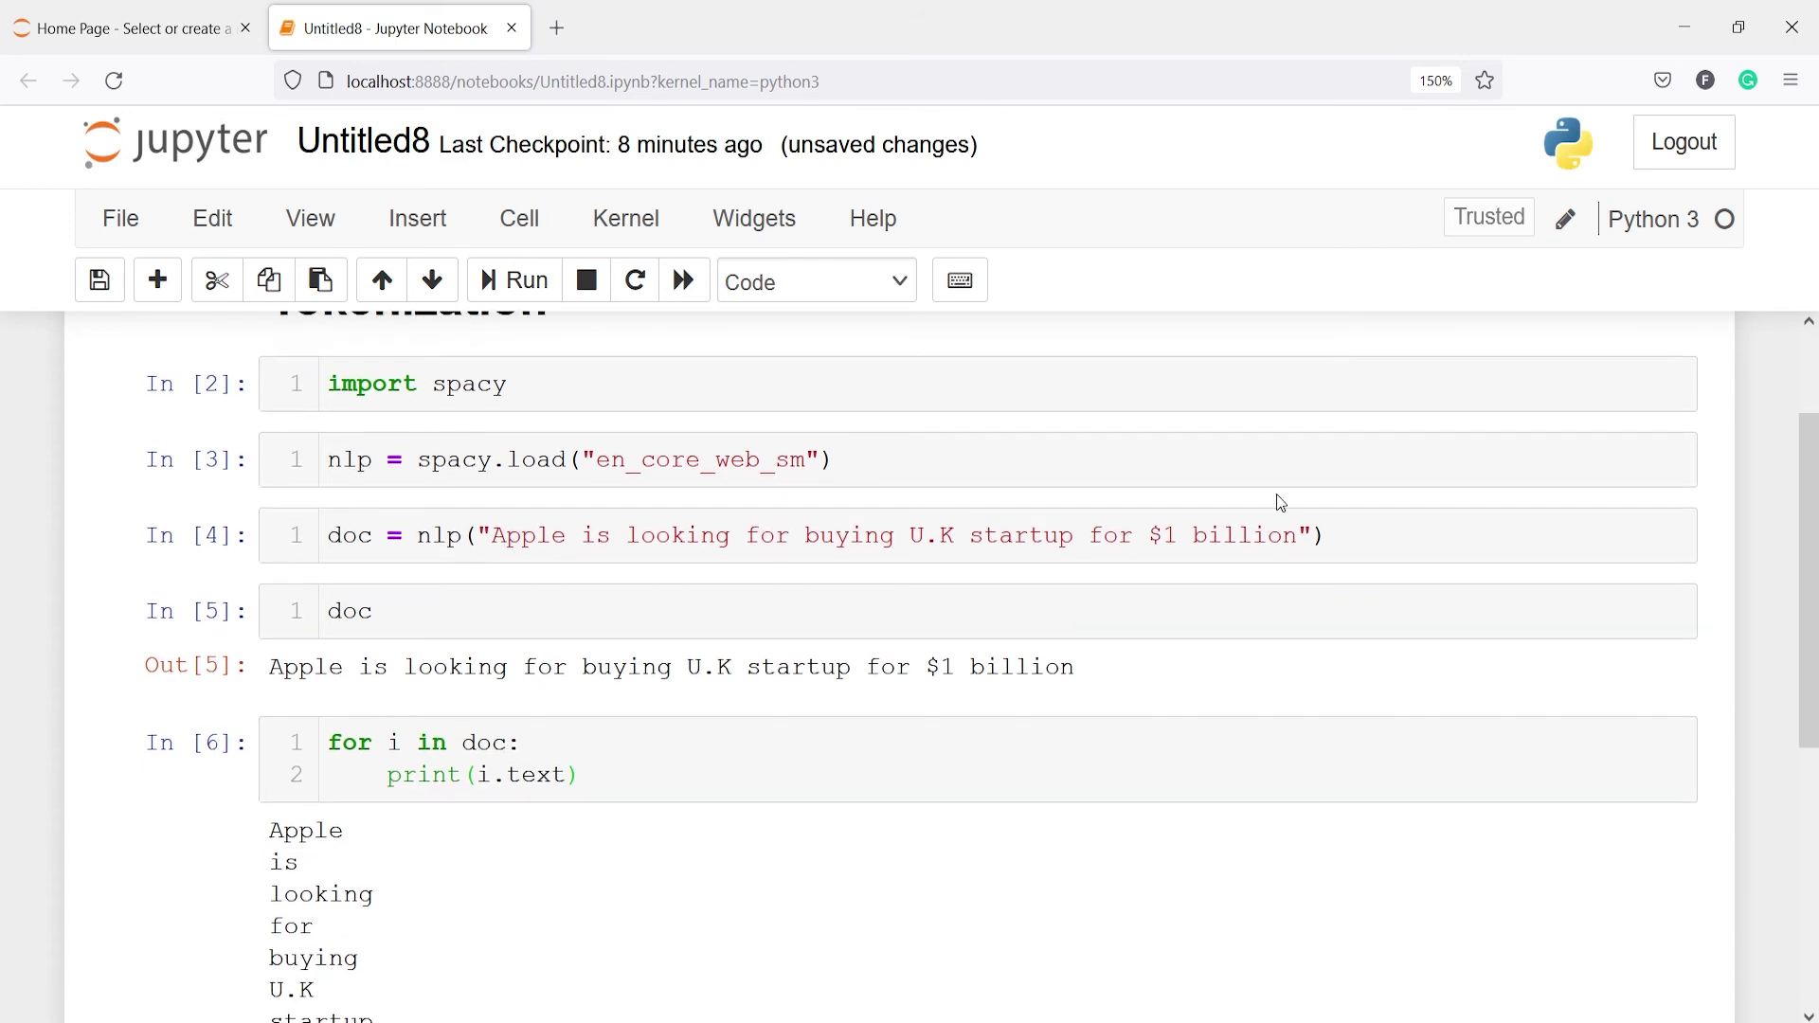
# Step: Replace the Apple sentence with 'python is a programming language', then re-run the nlp and doc cells
pyautogui.moveTo(1297, 537)
pyautogui.mouseDown()
pyautogui.moveTo(521, 518)
pyautogui.moveTo(496, 537)
pyautogui.mouseUp()
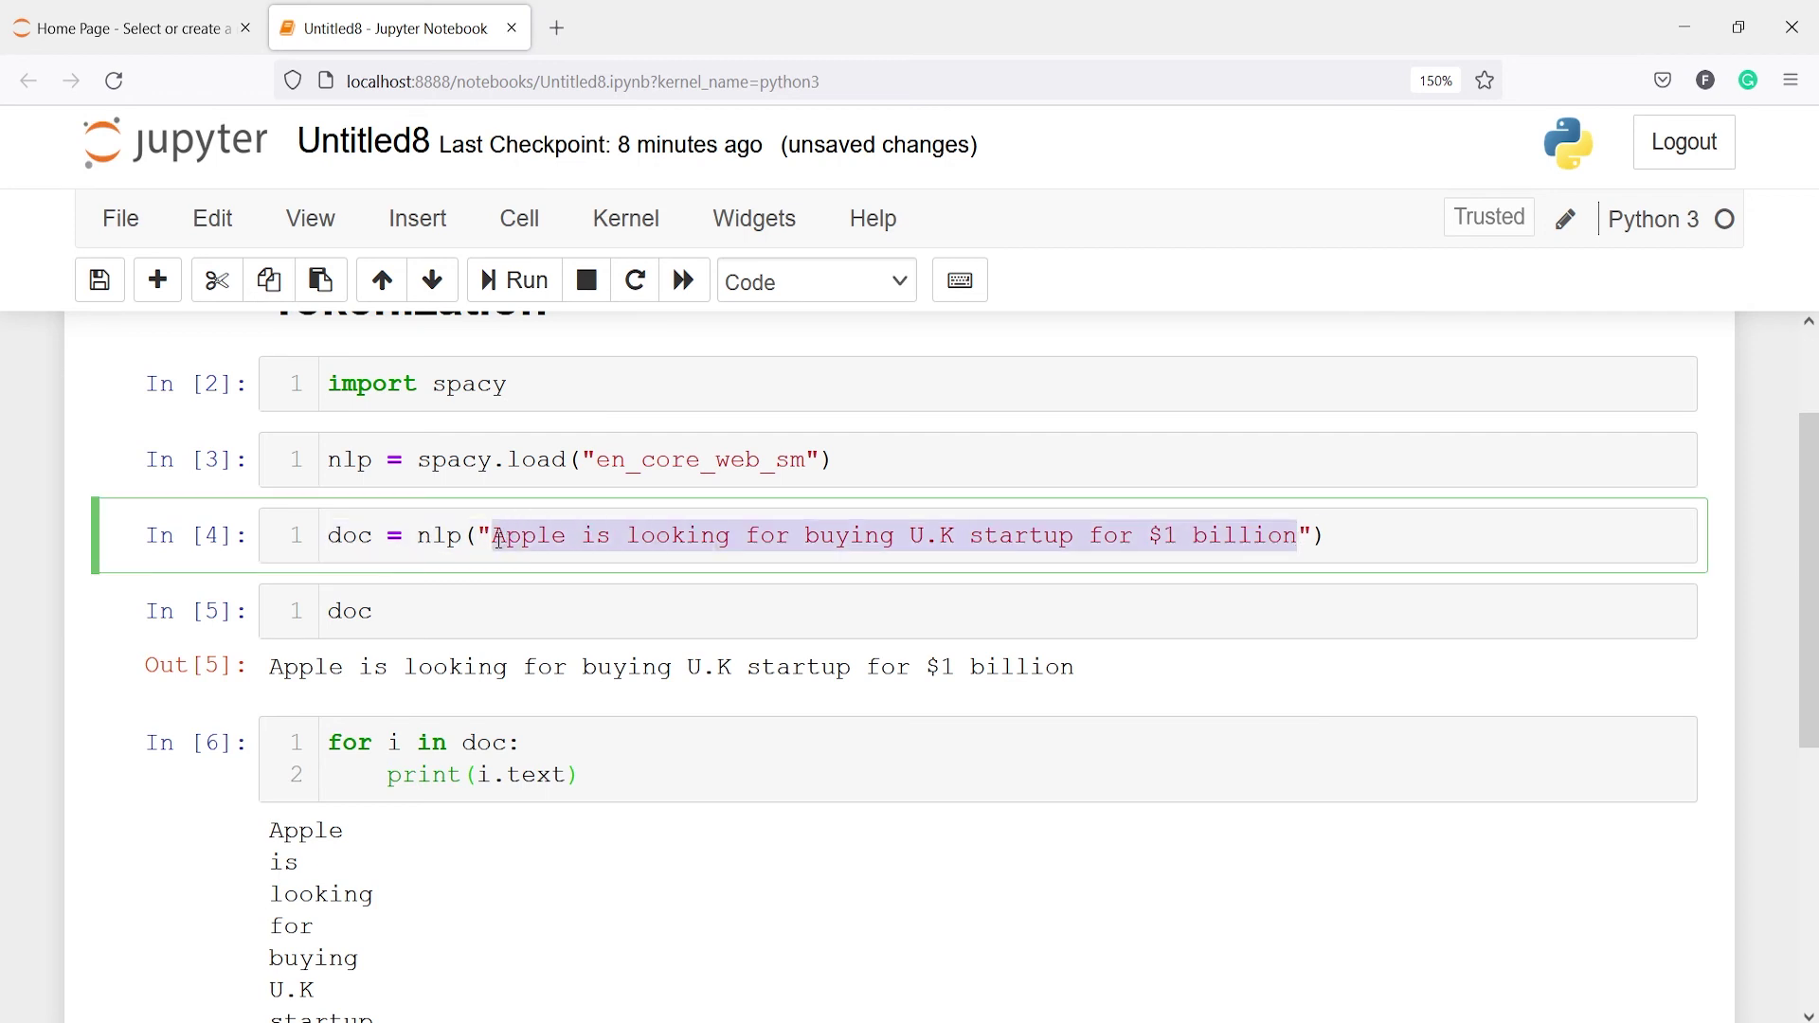
pyautogui.press('BackSpace')
pyautogui.write('python is a ')
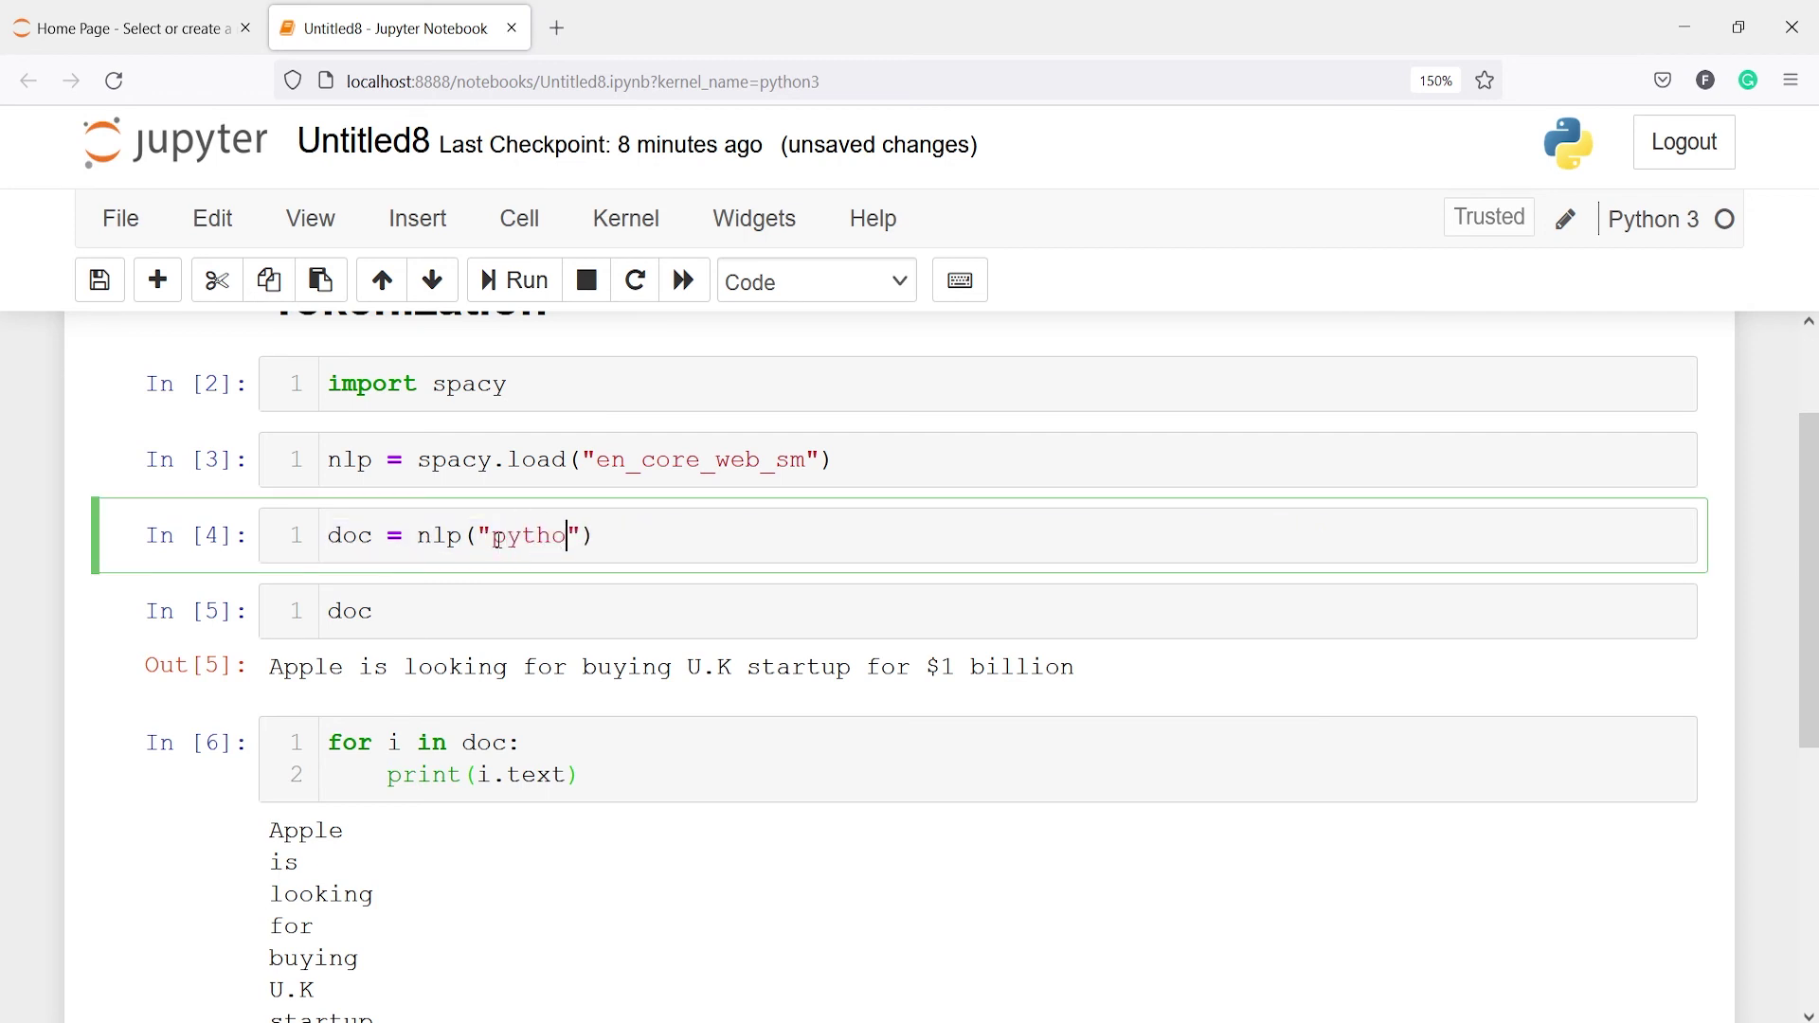
pyautogui.write('prog')
pyautogui.press('BackSpace')
pyautogui.press('BackSpace')
pyautogui.write('ogrammi')
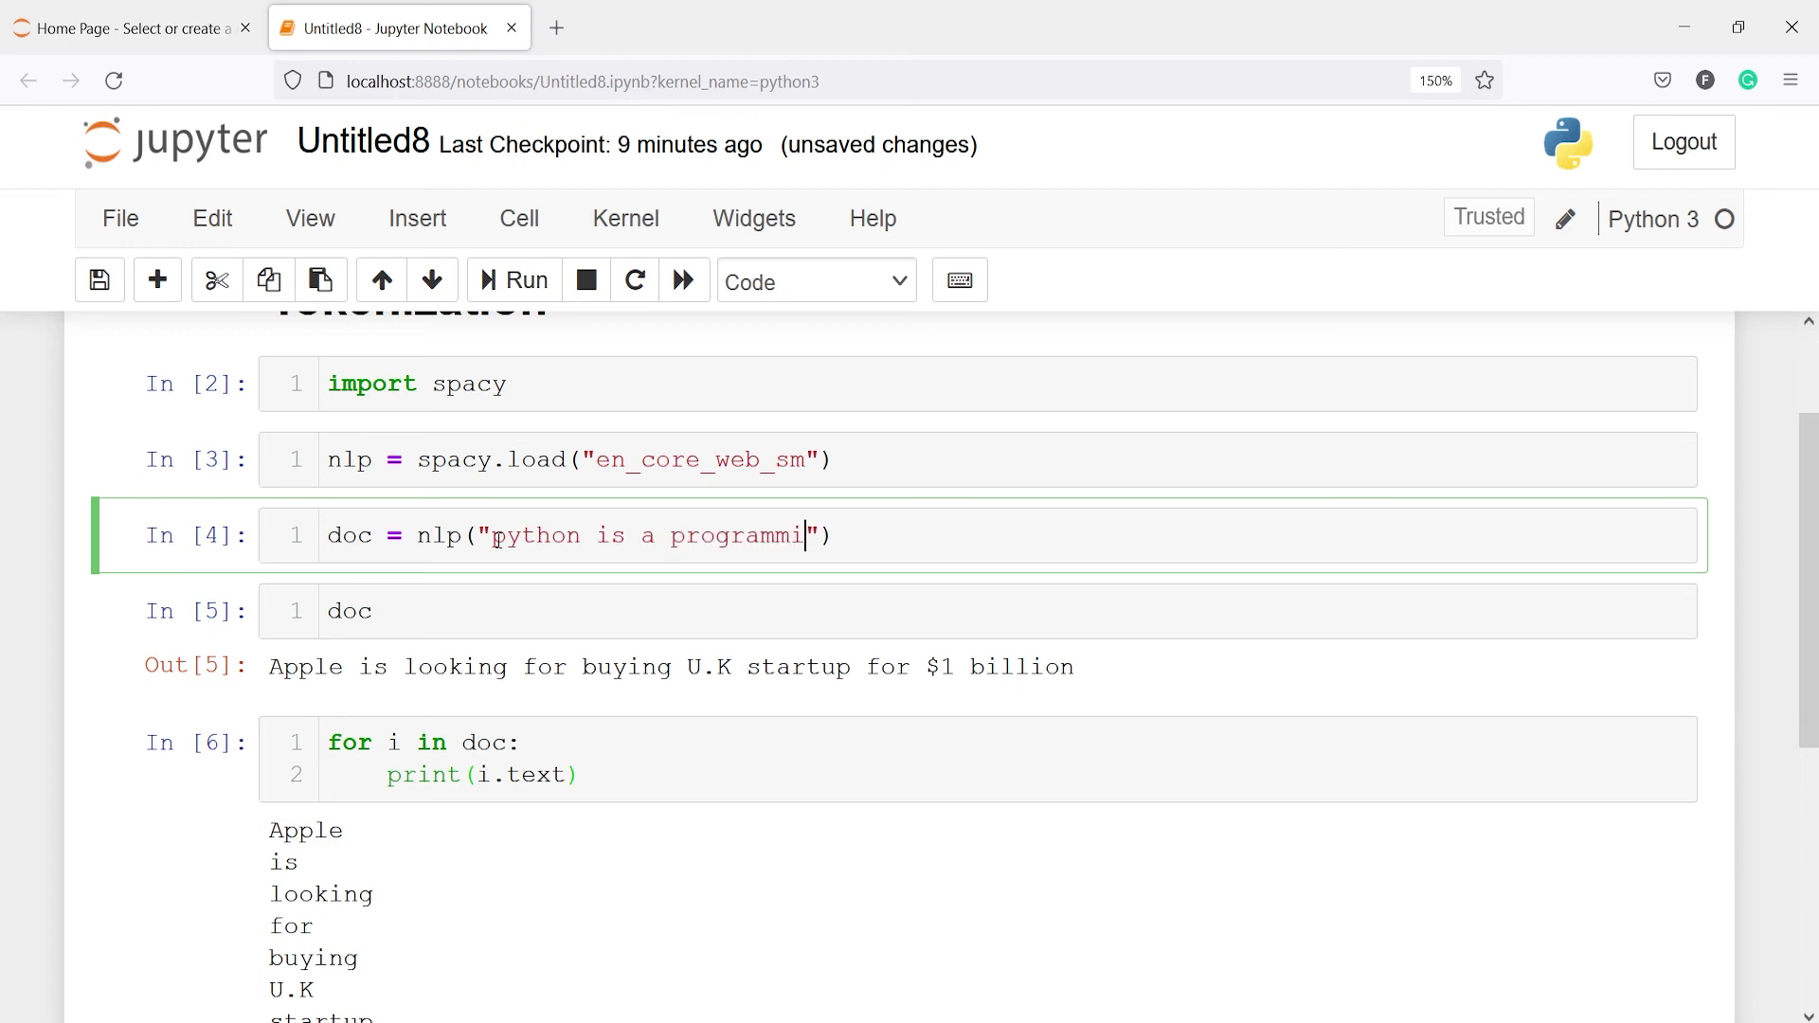
pyautogui.write('ng langu')
pyautogui.press('BackSpace')
pyautogui.press('BackSpace')
pyautogui.write('guage')
pyautogui.hotkey('shift', 'Return')
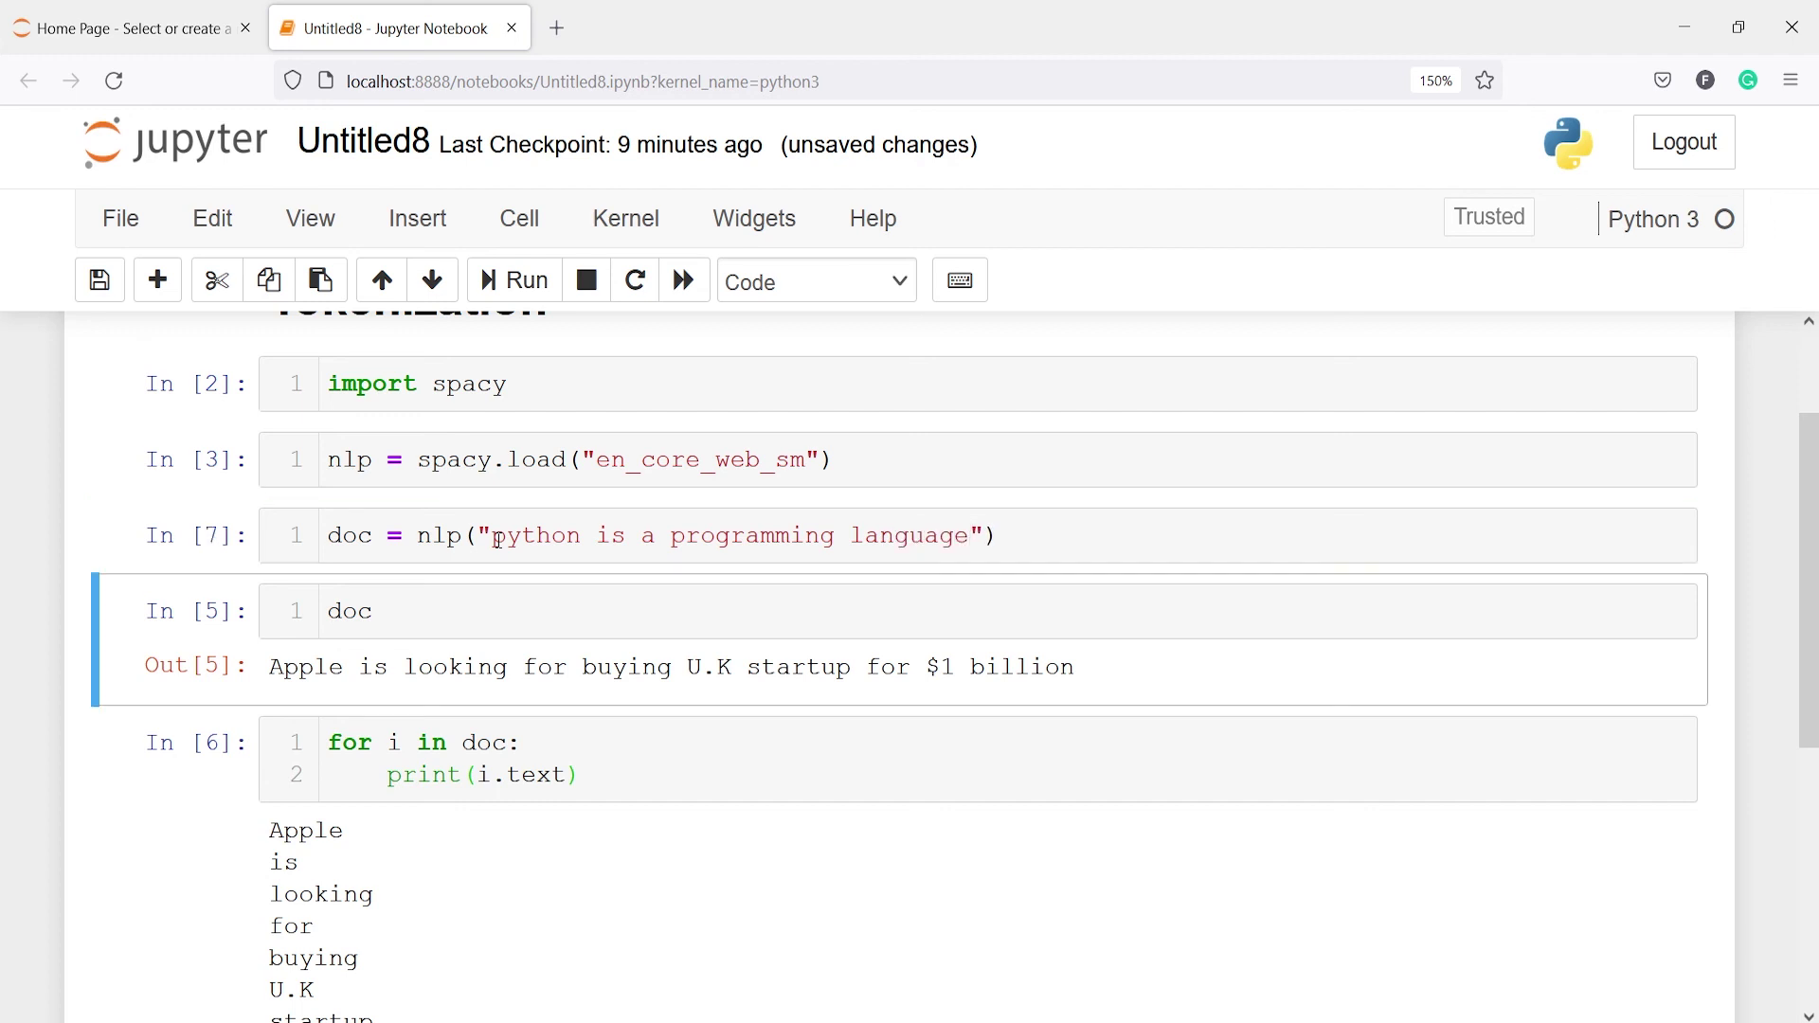
pyautogui.hotkey('shift', 'Return')
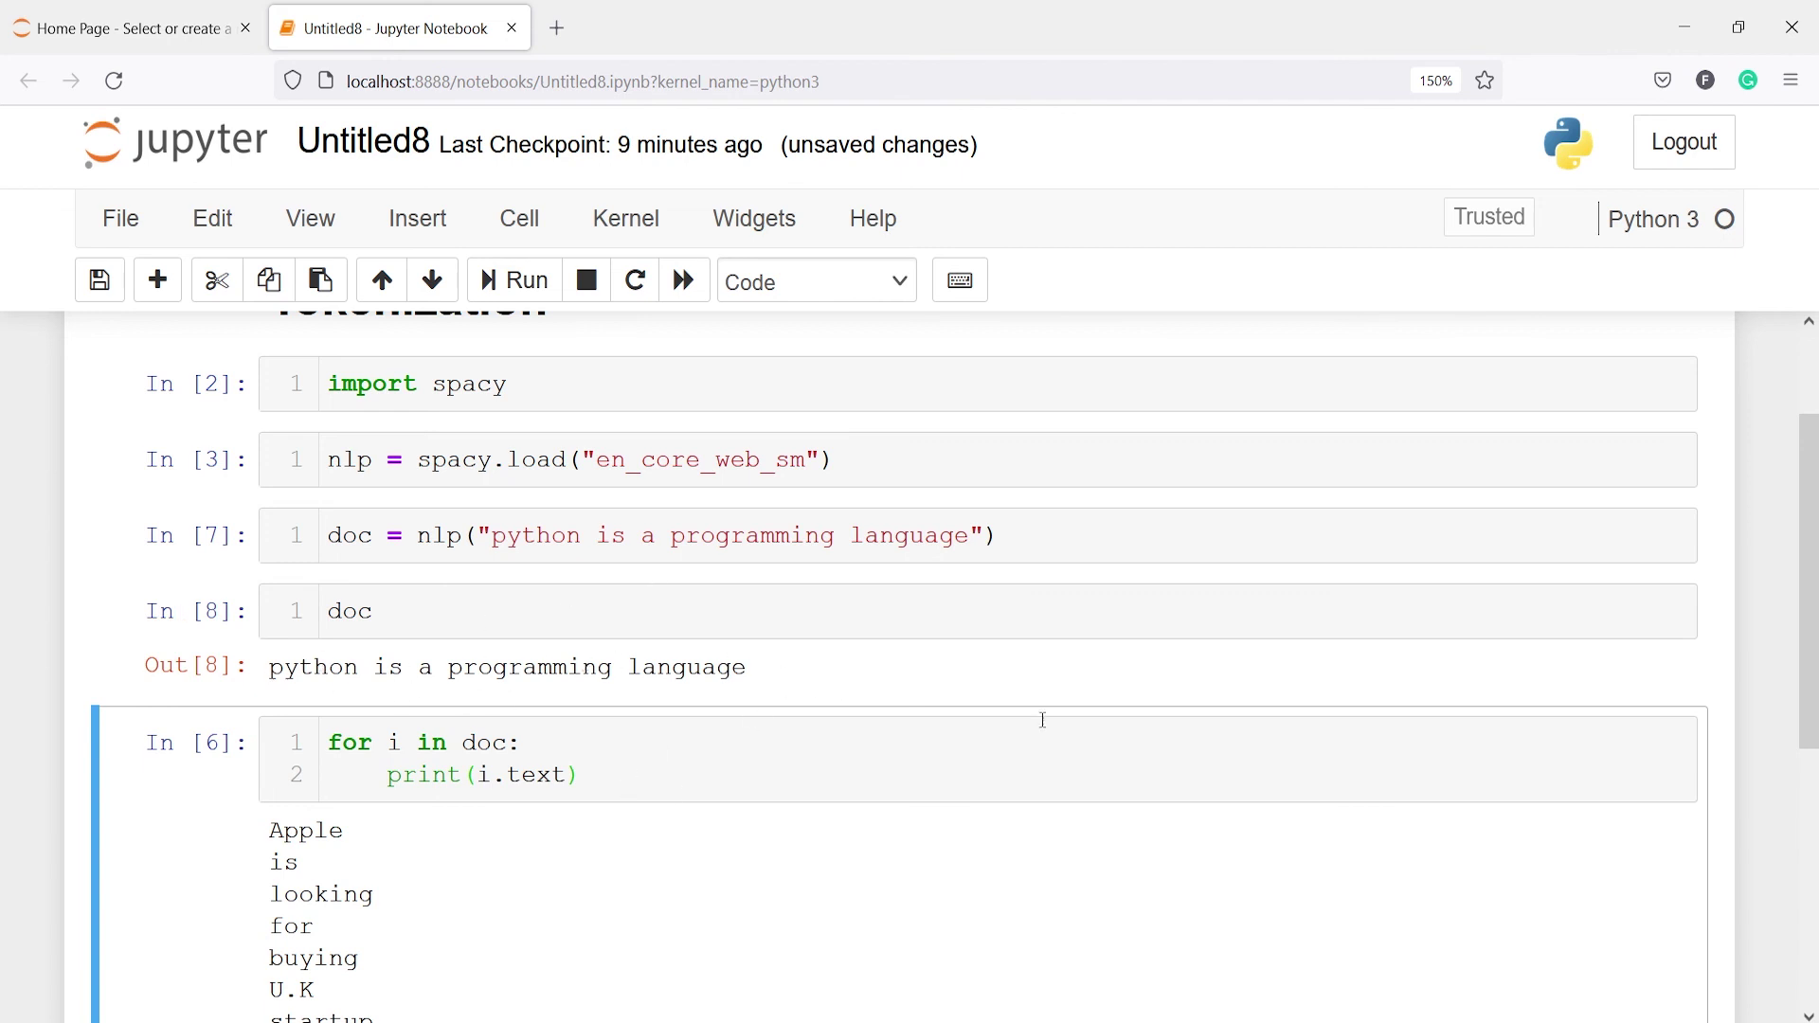
pyautogui.moveTo(1813, 514); pyautogui.dragTo(1812, 592)
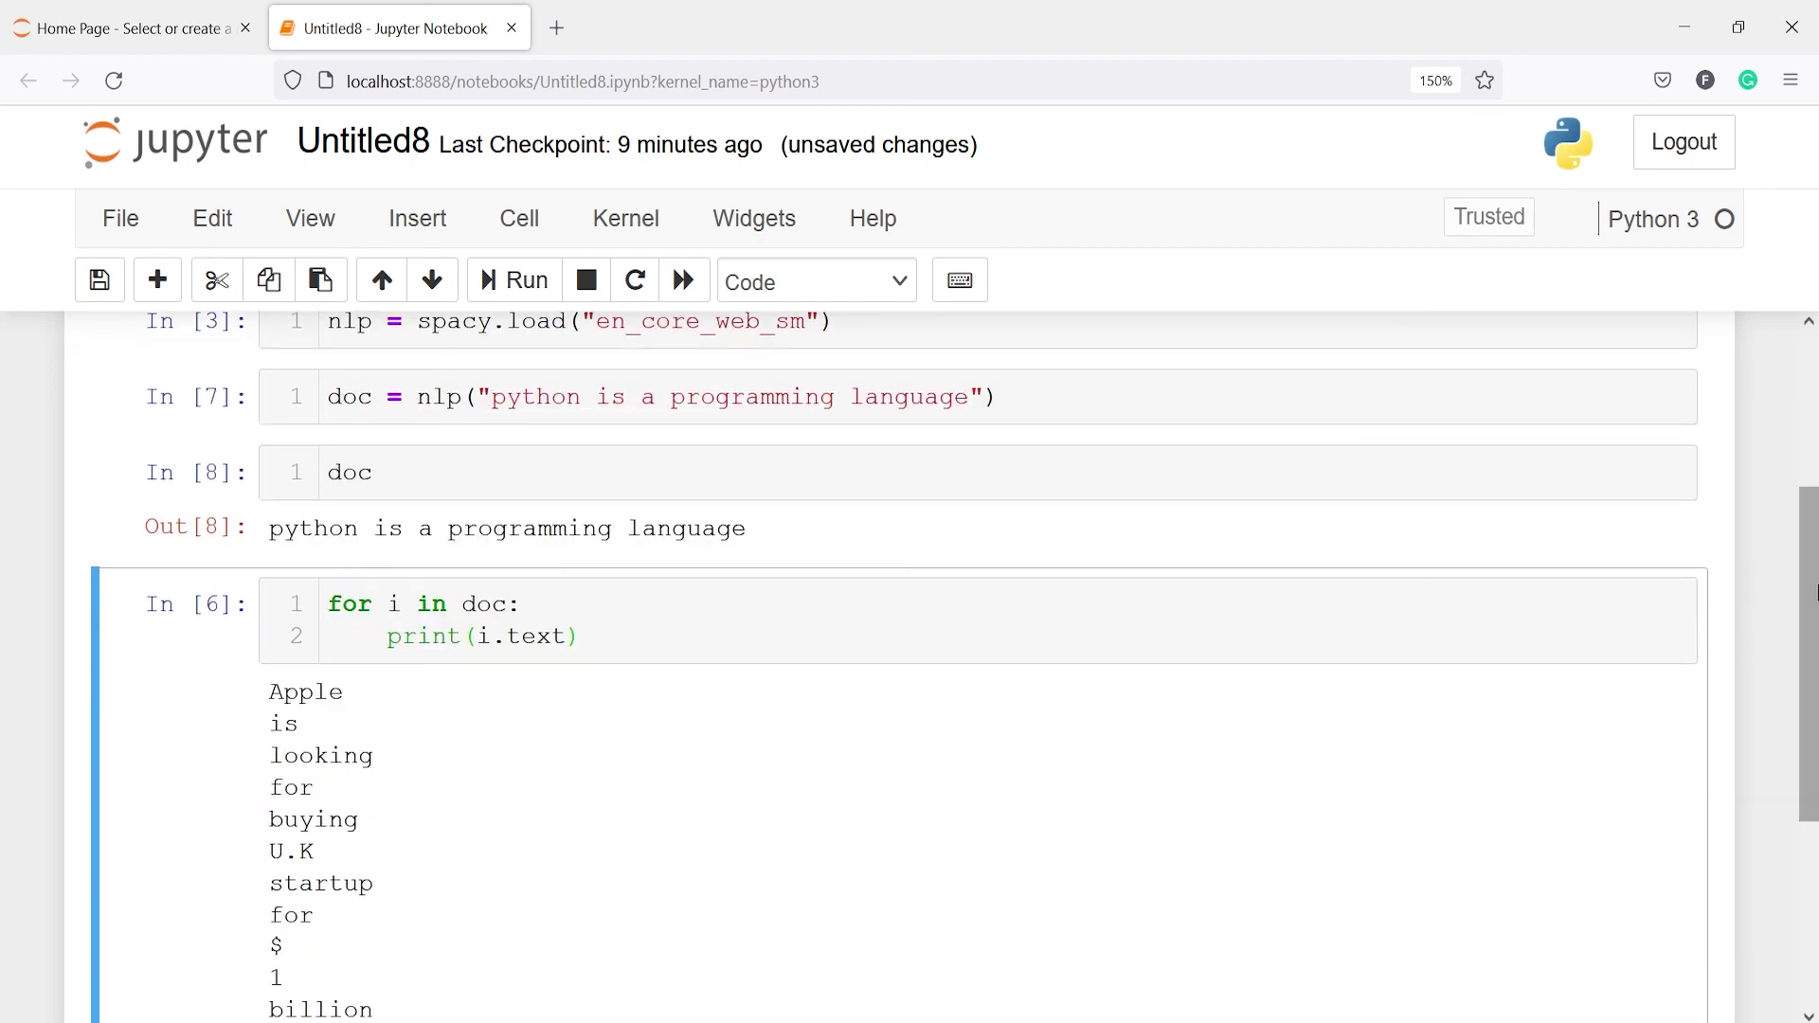
# Step: Re-run the for-loop cell to print the tokens python, is, a, programming, language
pyautogui.click(662, 630)
pyautogui.hotkey('shift', 'Return')
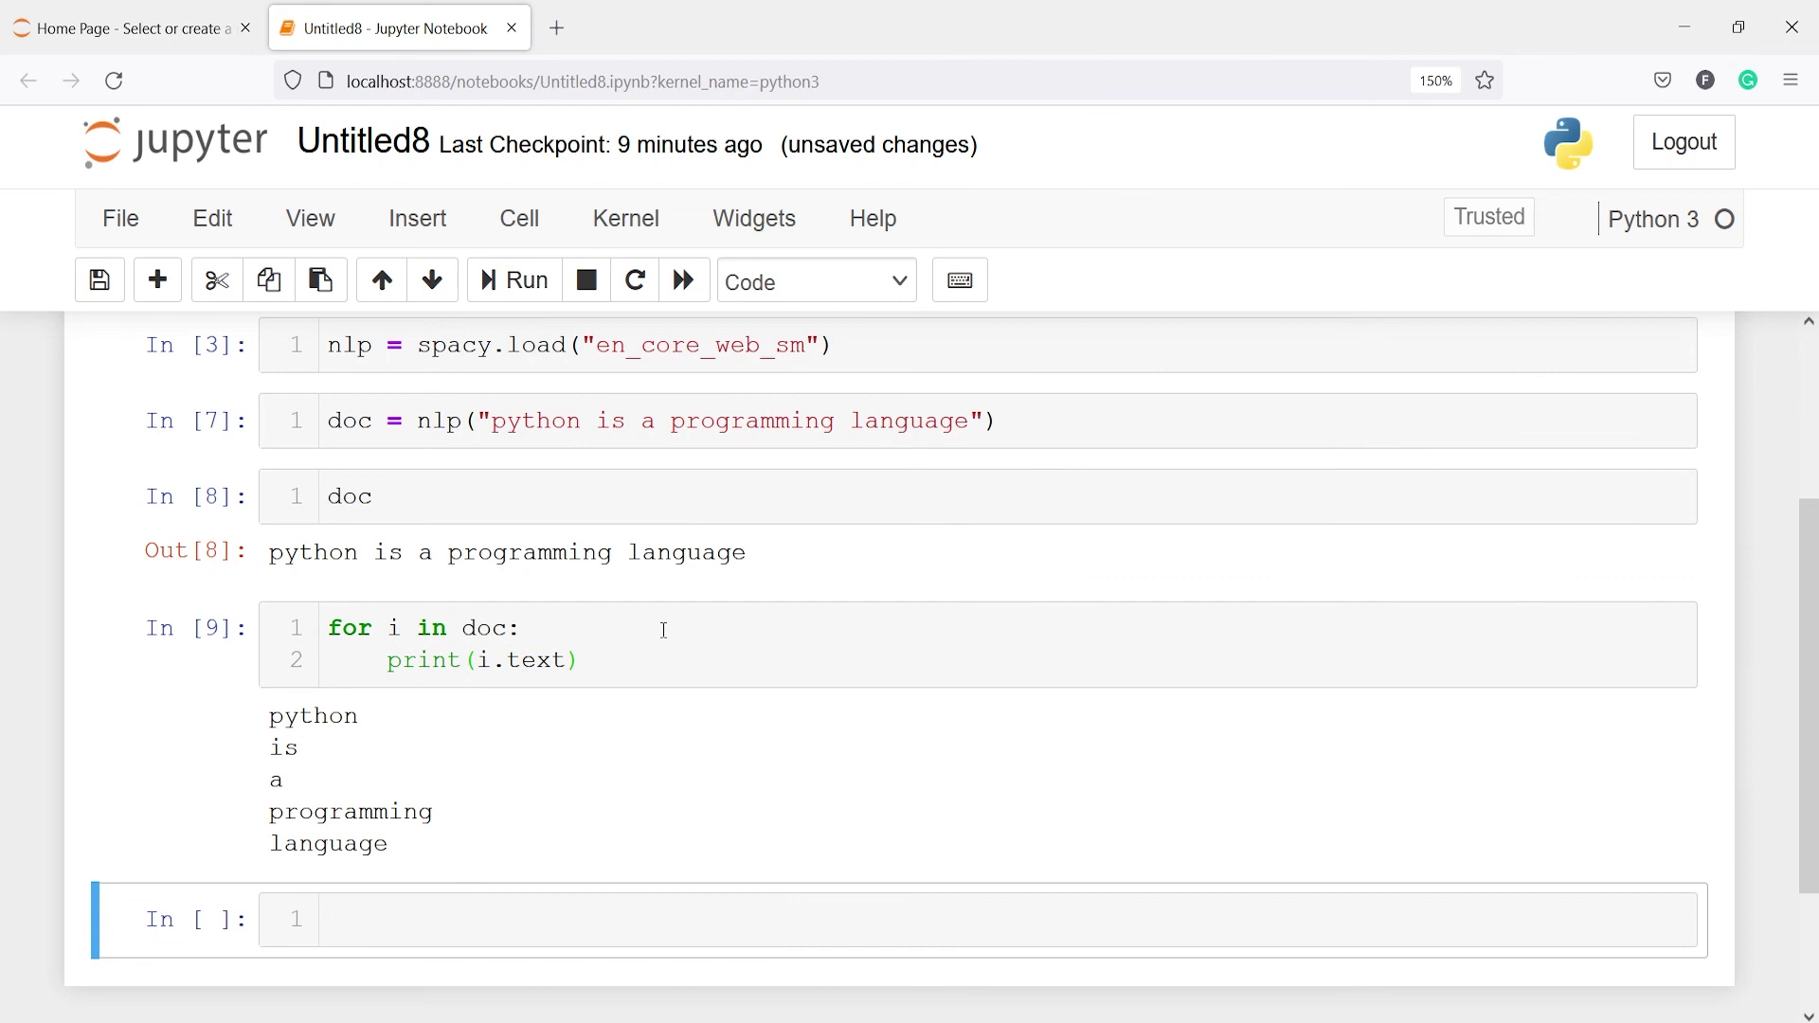
pyautogui.moveTo(1811, 645); pyautogui.dragTo(1812, 665)
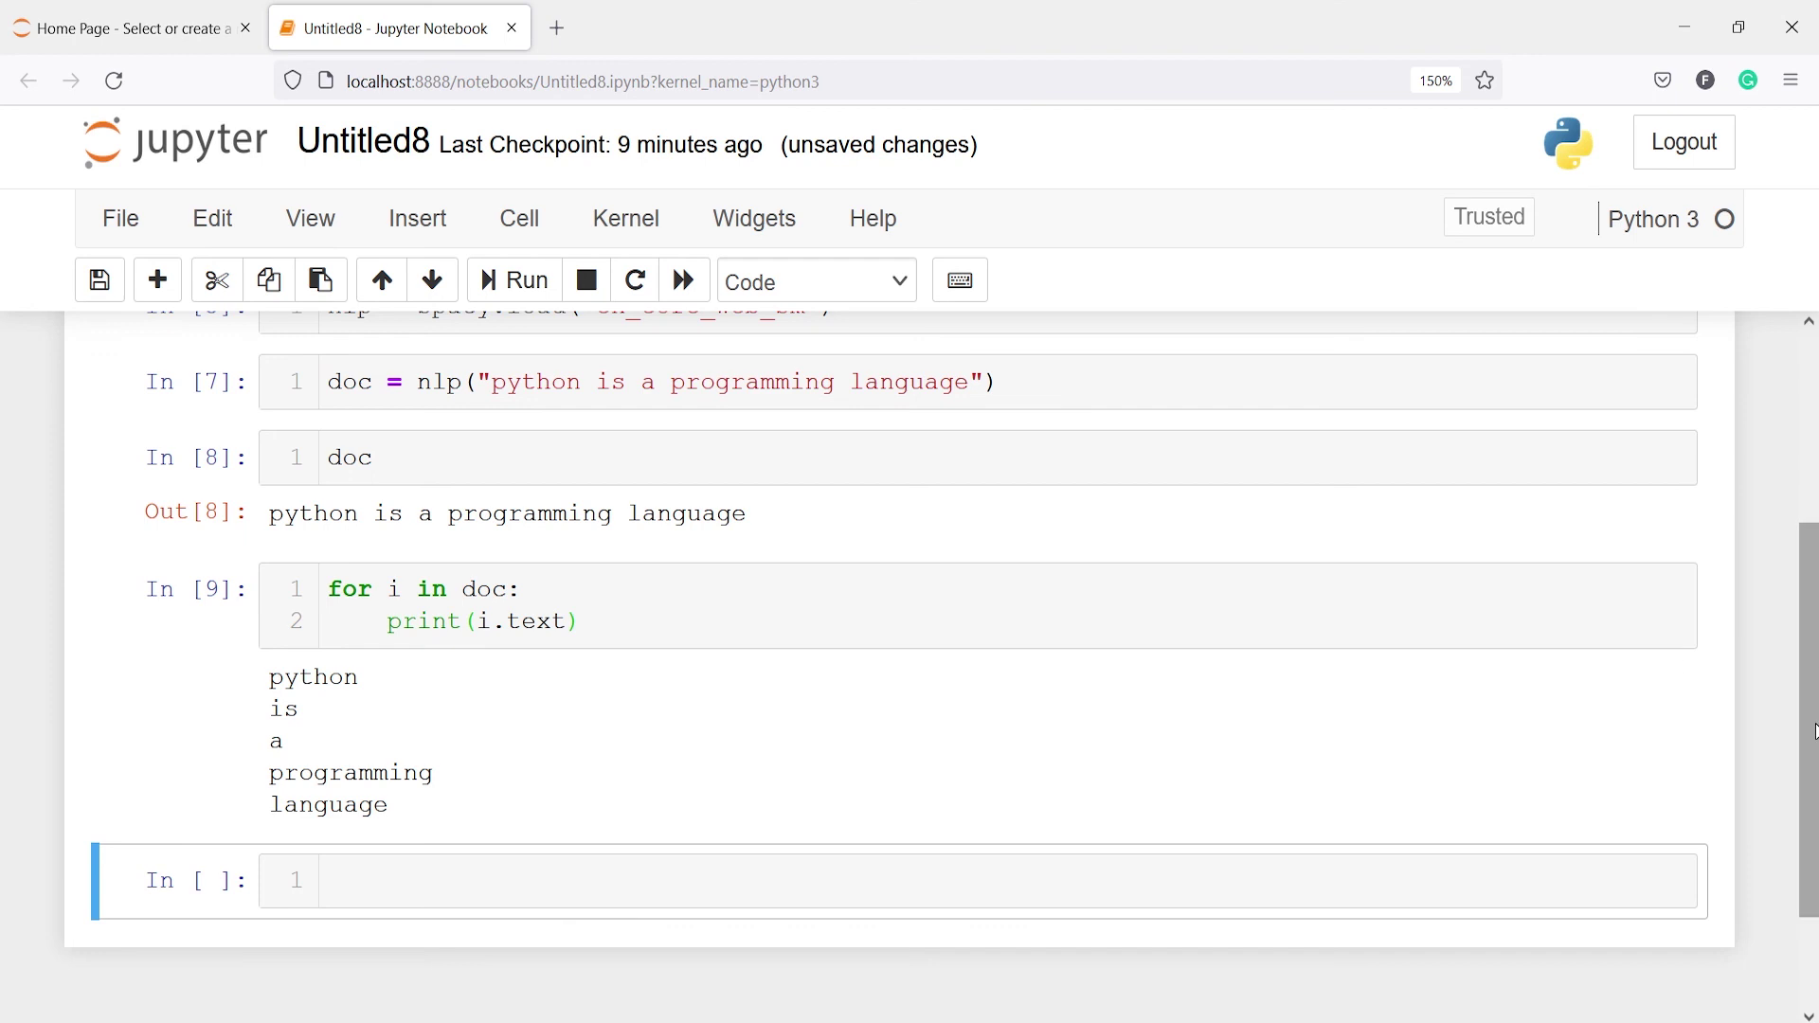
pyautogui.moveTo(1811, 728)
pyautogui.mouseDown()
pyautogui.moveTo(1811, 604)
pyautogui.moveTo(1811, 682)
pyautogui.mouseUp()
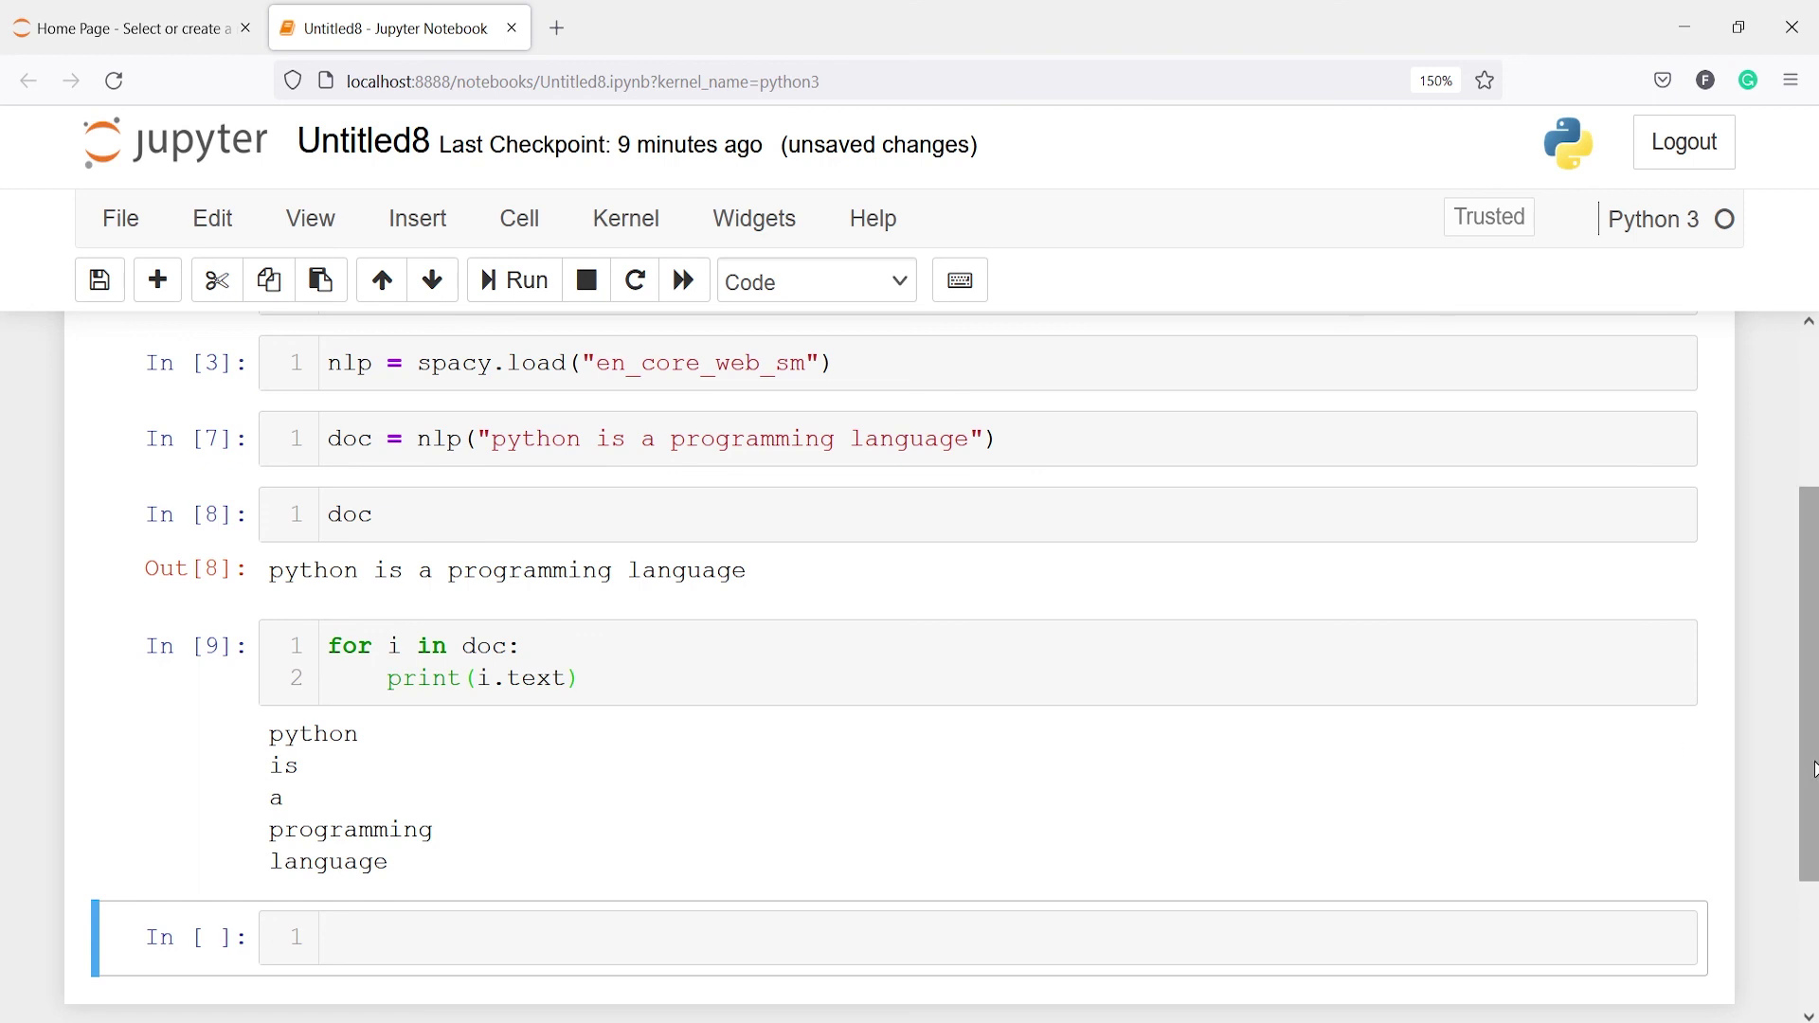
pyautogui.moveTo(1811, 753); pyautogui.dragTo(1812, 566)
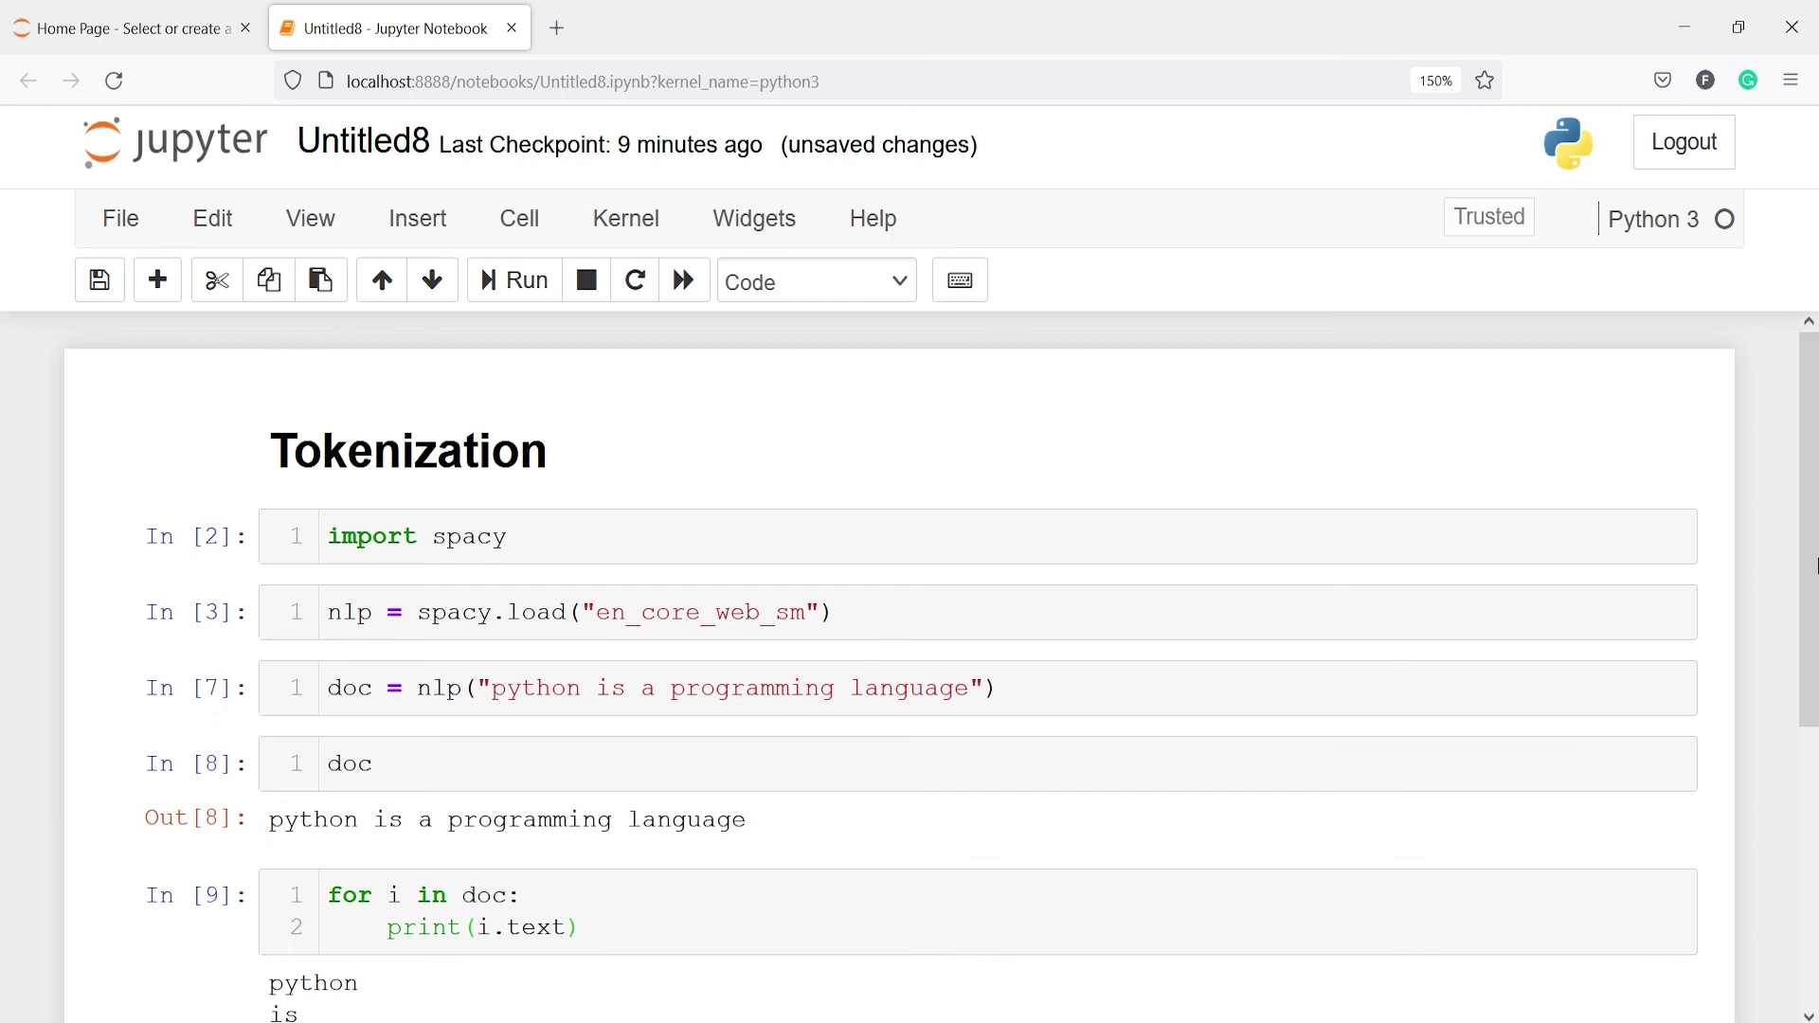